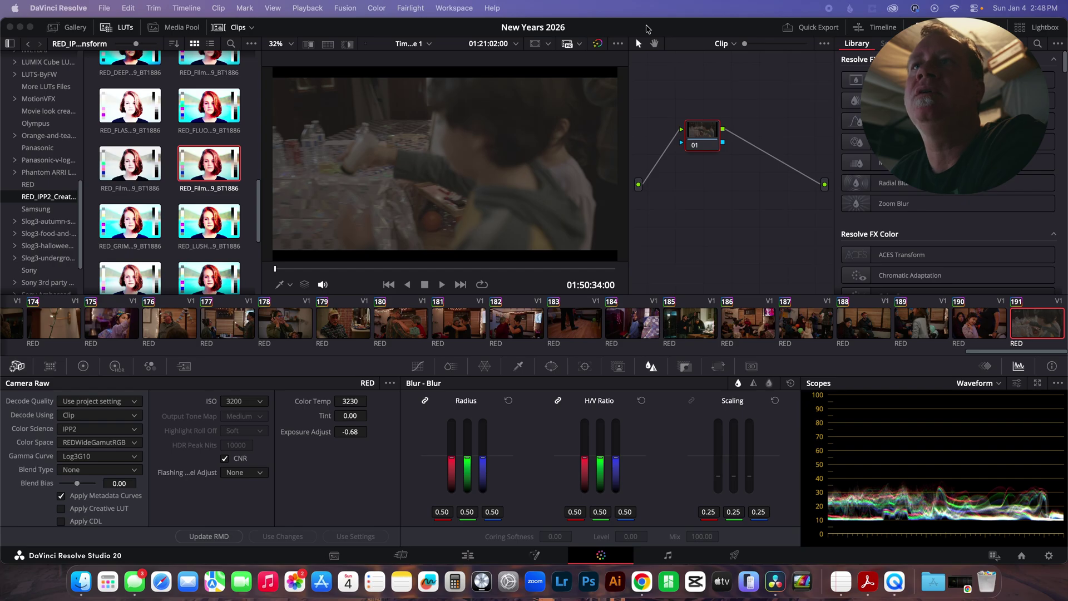
- Return to the edit timeline and view the graded footage around 01:39:37:15
{"action": "left_click", "coordinate": [468, 555]}
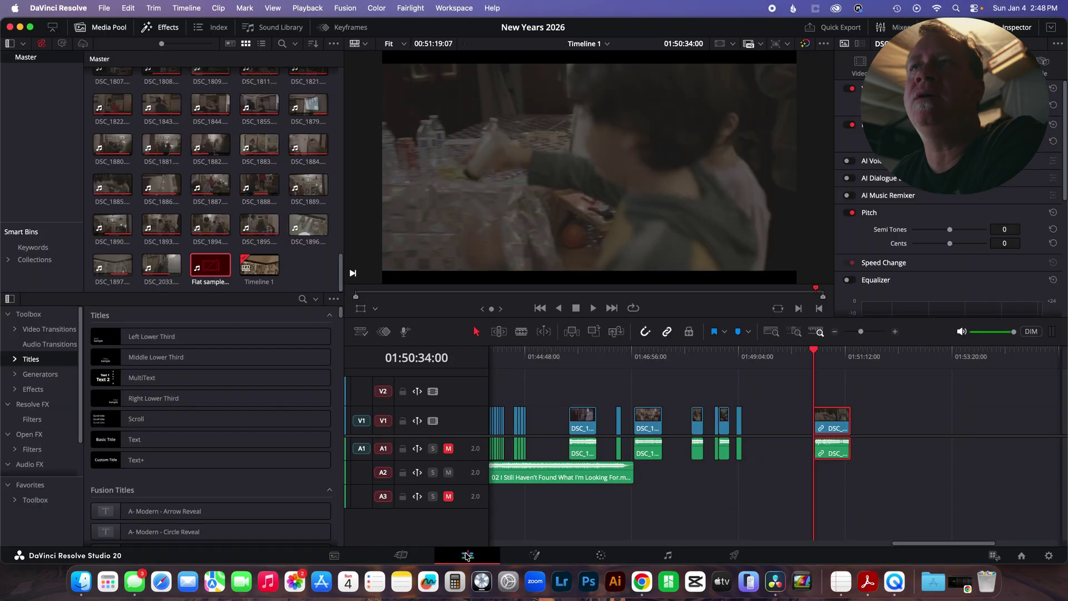
{"action": "left_click_drag", "start_coordinate": [925, 545], "coordinate": [860, 548]}
{"action": "left_click", "coordinate": [621, 357]}
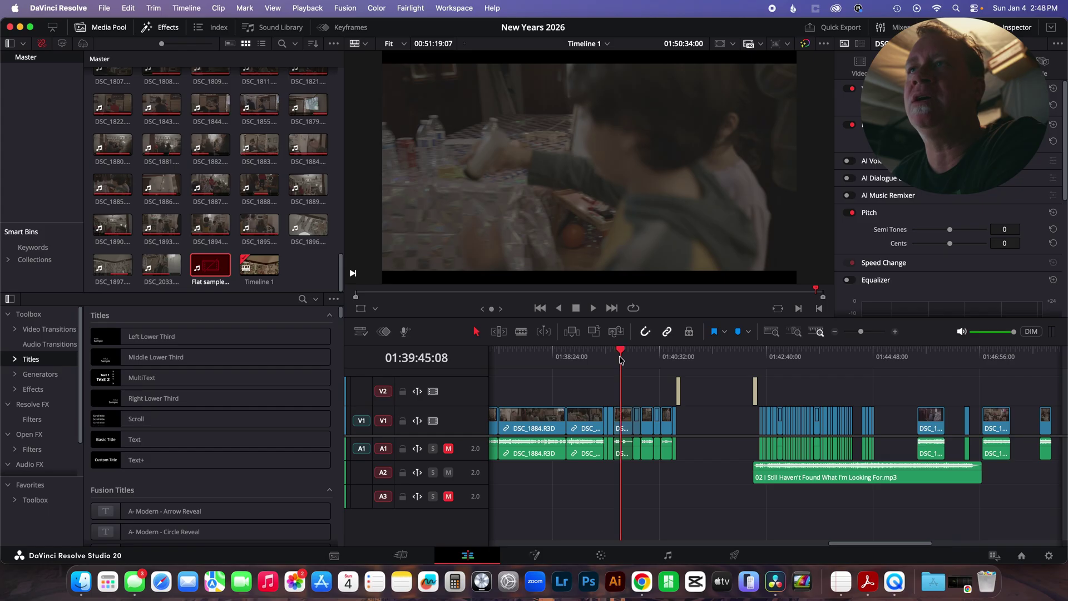
{"action": "mouse_move", "coordinate": [621, 360]}
{"action": "left_mouse_down"}
{"action": "mouse_move", "coordinate": [589, 364]}
{"action": "mouse_move", "coordinate": [614, 365]}
{"action": "left_mouse_up"}
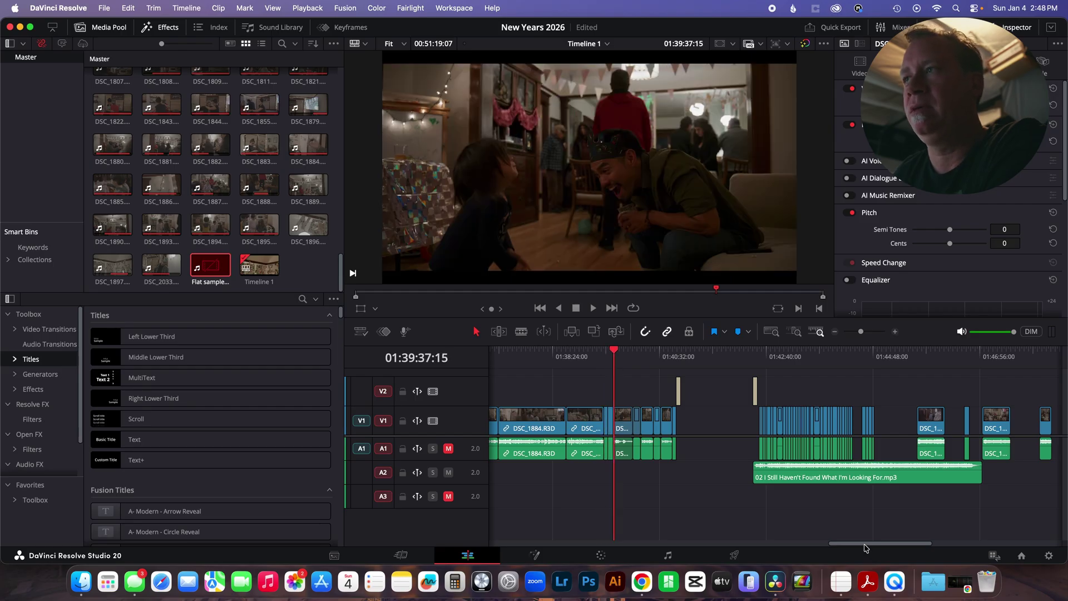
- Go to the ungraded clip at the end of the timeline and scrub to about 01:50:54:16
{"action": "left_click_drag", "start_coordinate": [866, 545], "coordinate": [934, 542]}
{"action": "left_click", "coordinate": [799, 354]}
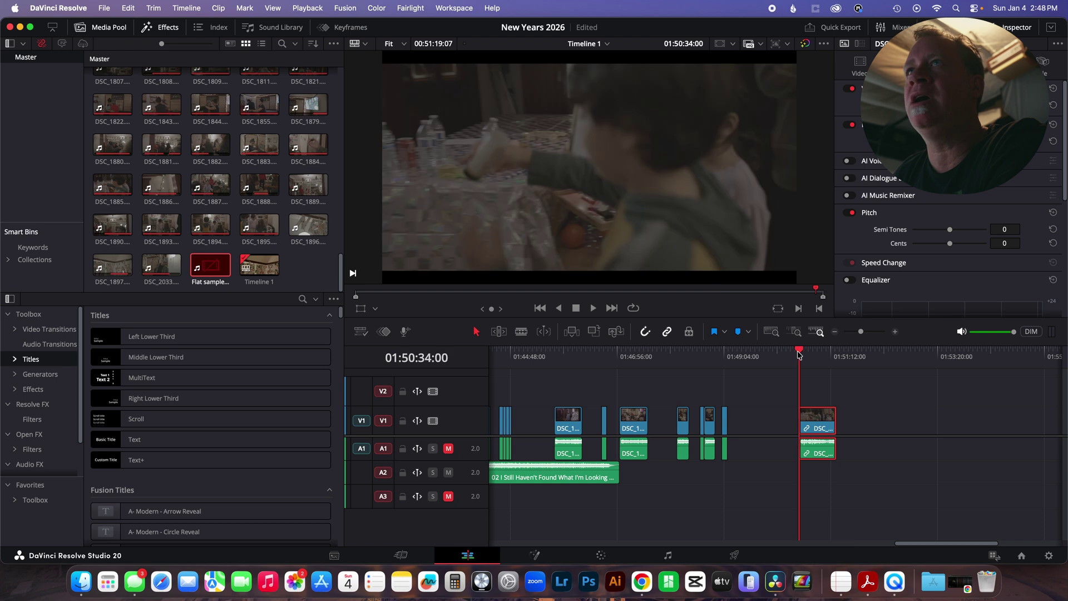
{"action": "left_click_drag", "start_coordinate": [799, 354], "coordinate": [816, 359]}
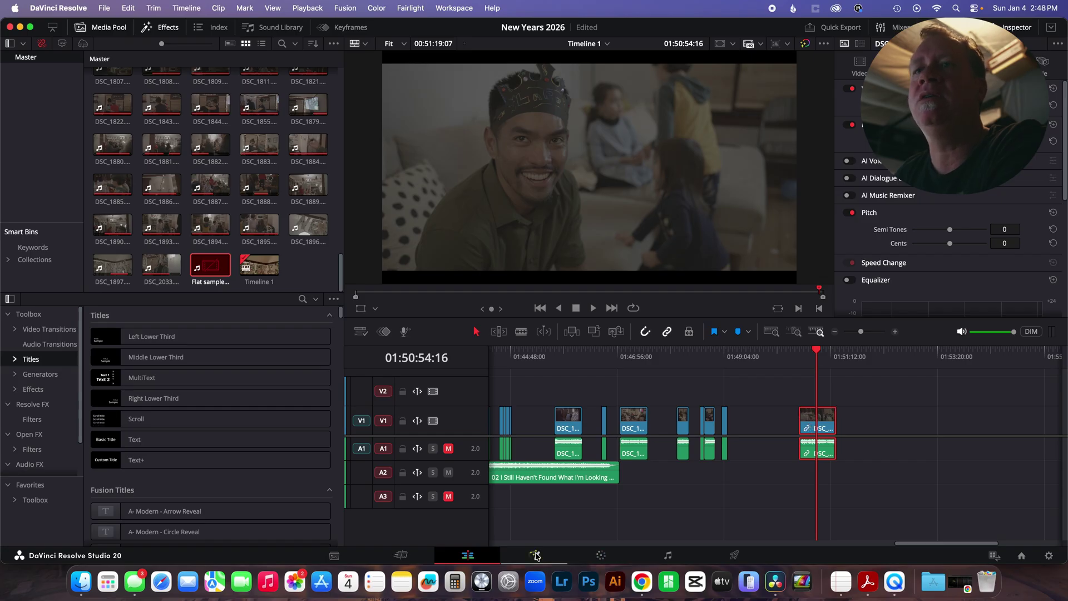
- Reset the Camera Raw settings of the ungraded RED clip for color grading
{"action": "left_click", "coordinate": [593, 554]}
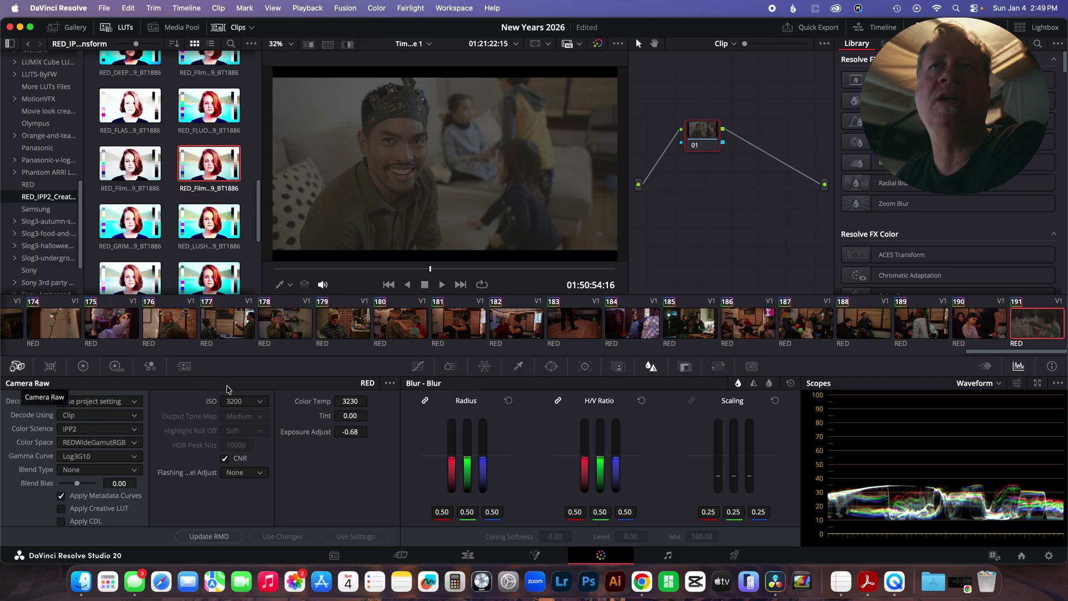
{"action": "left_click", "coordinate": [390, 384]}
{"action": "left_click", "coordinate": [397, 398]}
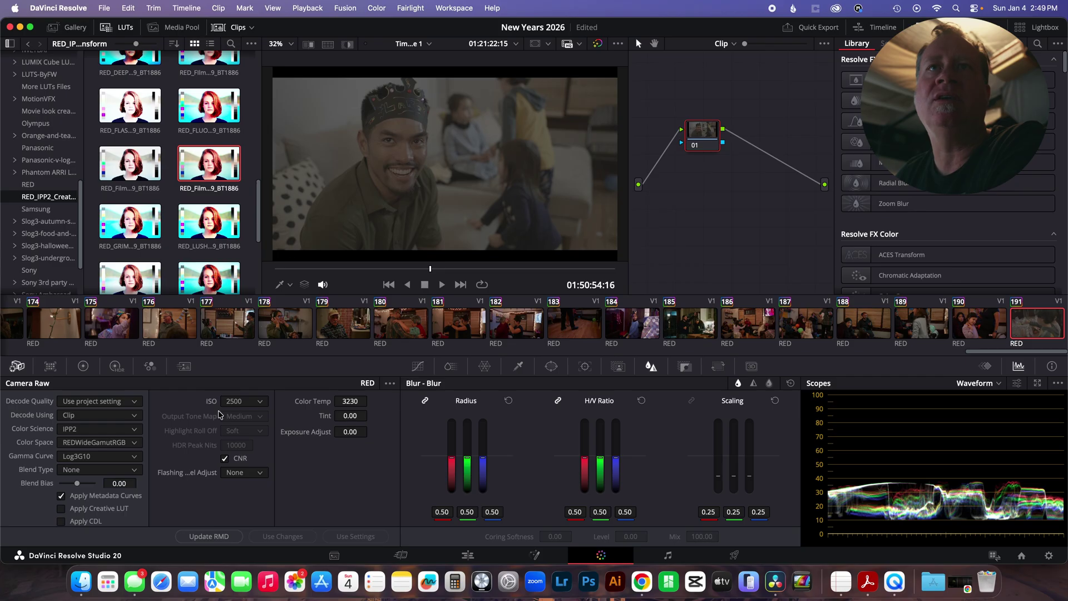
- Try RED default, Camera metadata and Project as the clip's decode source, and return it to Clip
{"action": "left_click", "coordinate": [122, 402]}
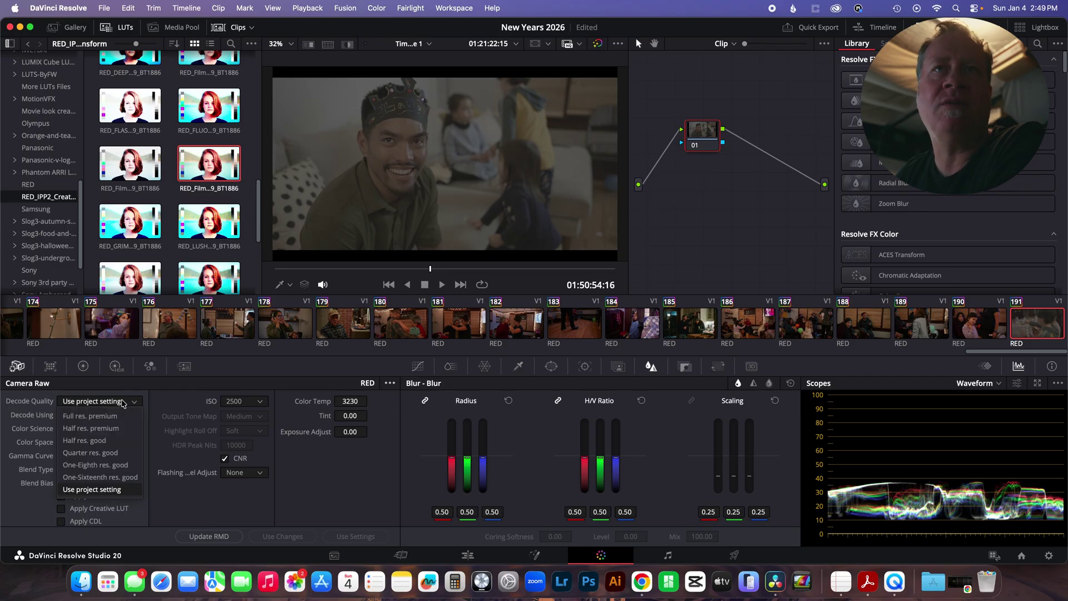
{"action": "left_click", "coordinate": [123, 402]}
{"action": "left_click", "coordinate": [103, 419]}
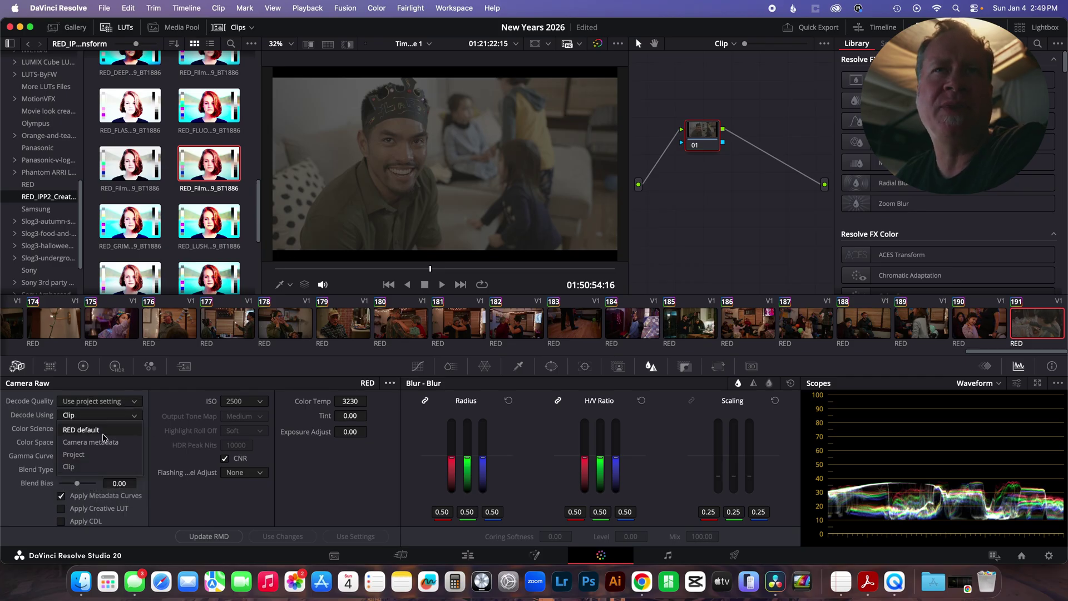
{"action": "left_click", "coordinate": [104, 429]}
{"action": "left_click", "coordinate": [105, 419]}
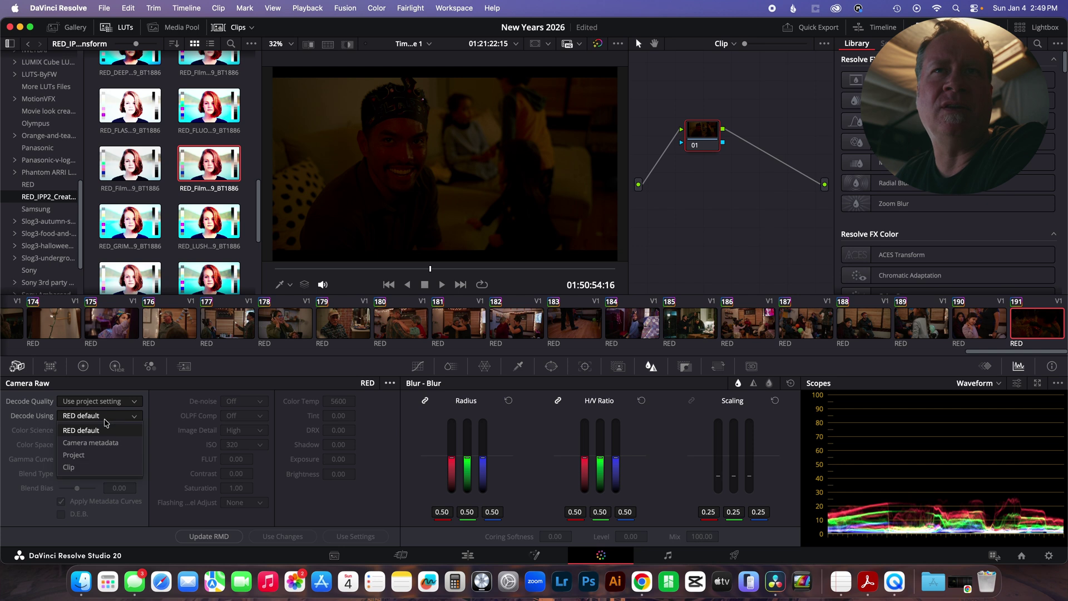
{"action": "left_click", "coordinate": [107, 443]}
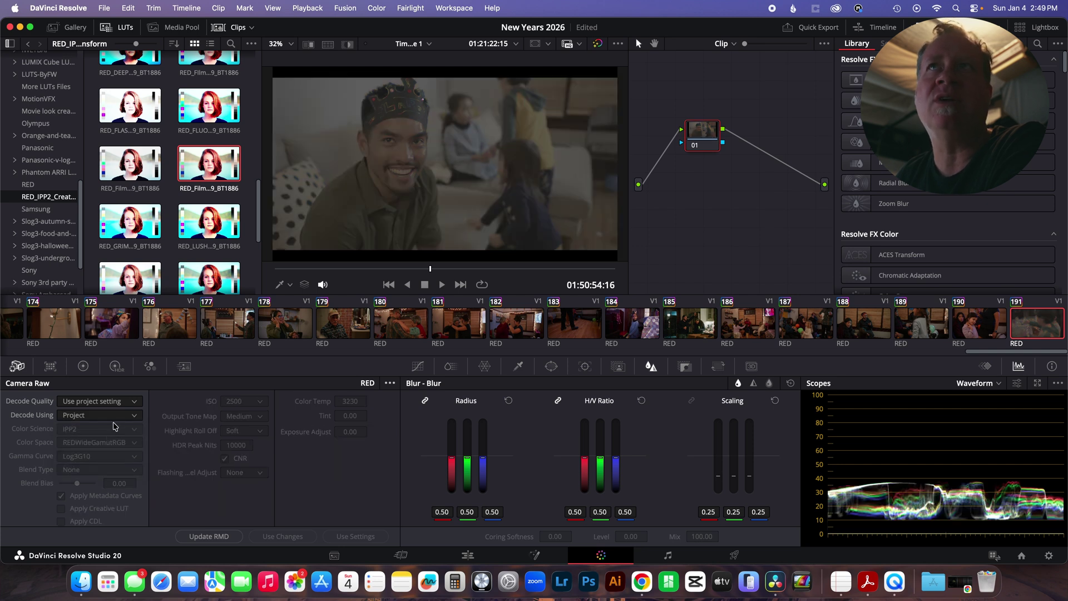
{"action": "left_click", "coordinate": [113, 417]}
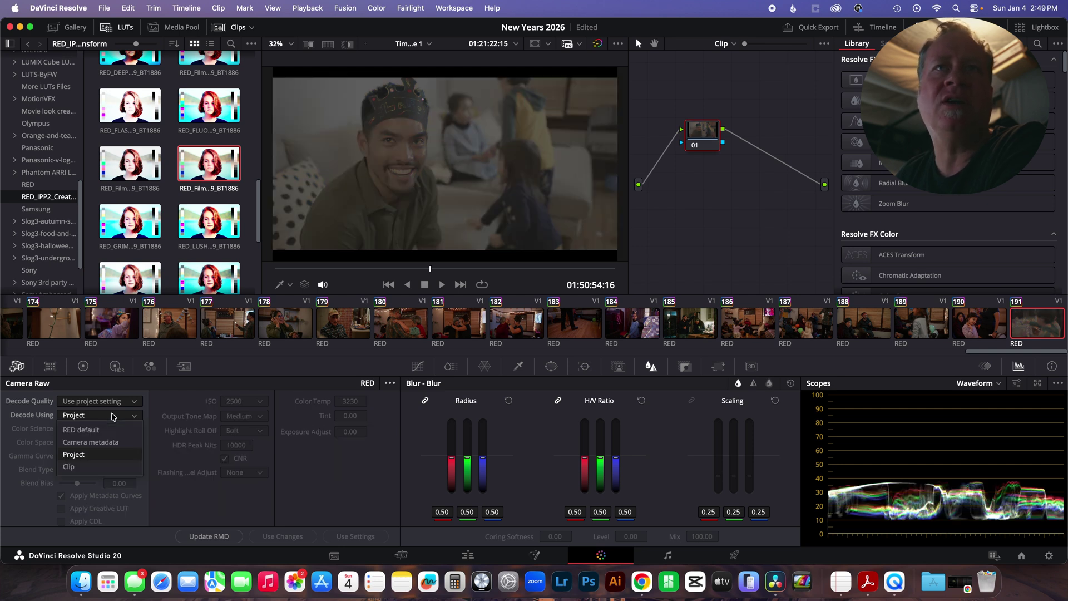
{"action": "left_click", "coordinate": [88, 468]}
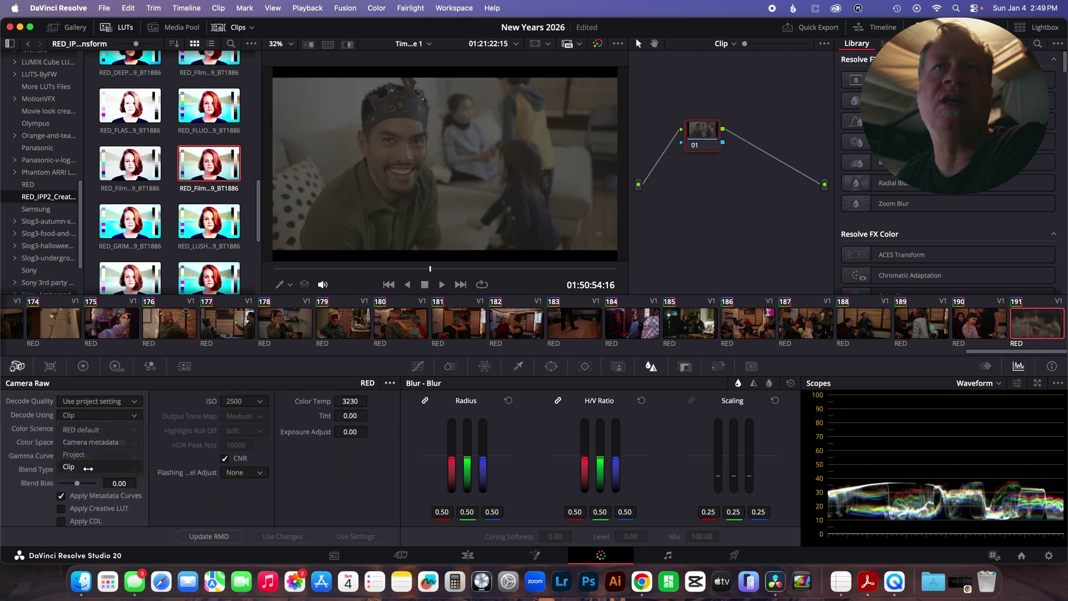
- Set the clip's Camera Raw ISO to 3200
{"action": "left_click", "coordinate": [245, 401]}
{"action": "scroll", "coordinate": [243, 467], "scroll_direction": "down", "scroll_amount": 3}
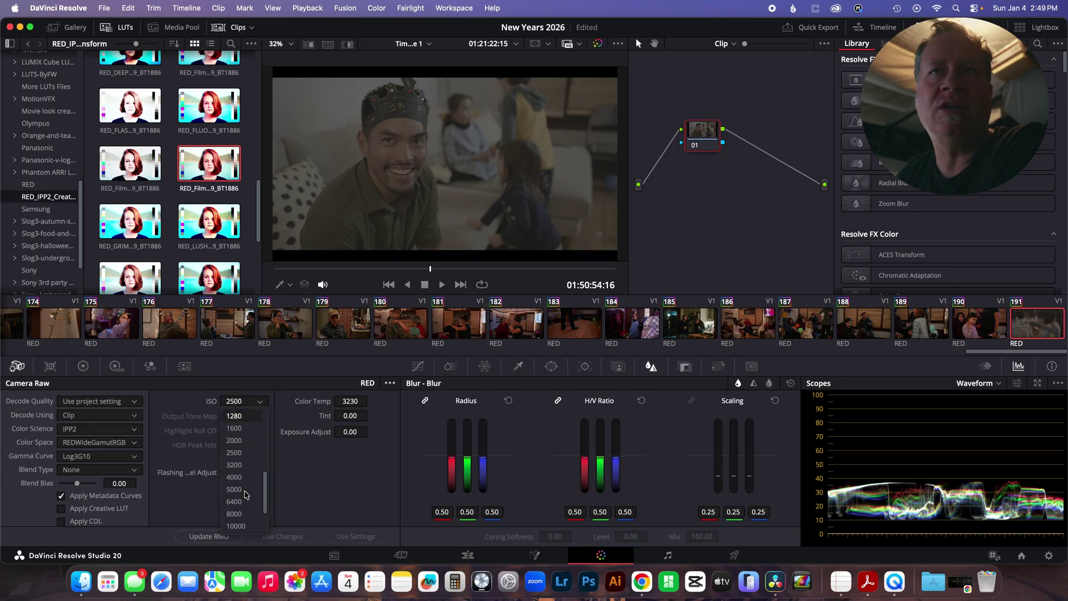
{"action": "left_click", "coordinate": [240, 465]}
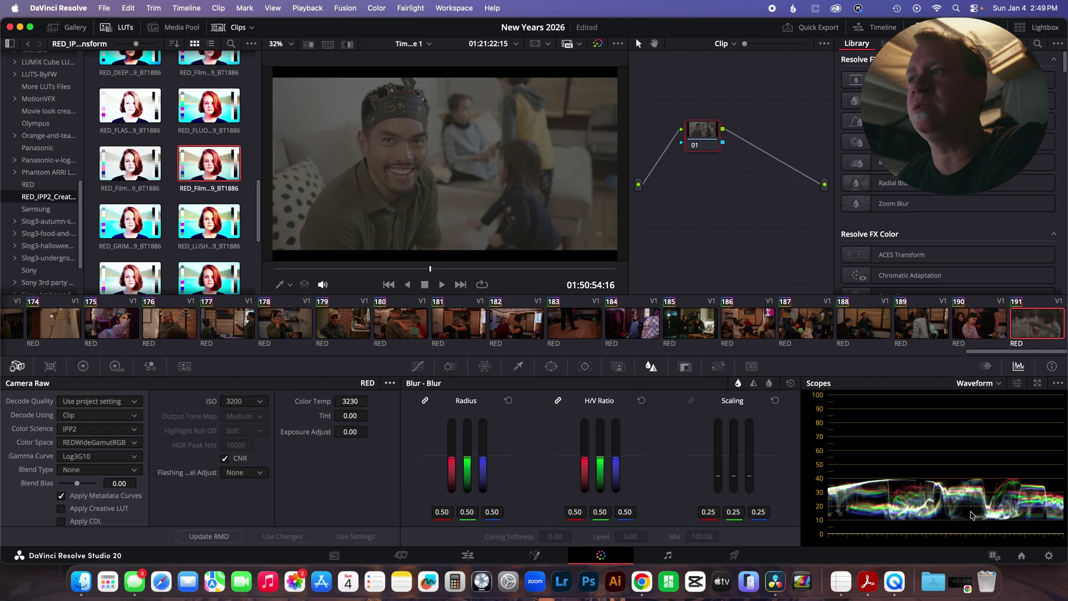
- Review the project's color science, timeline color space and output color space settings, and close them without saving
{"action": "left_click", "coordinate": [1048, 557]}
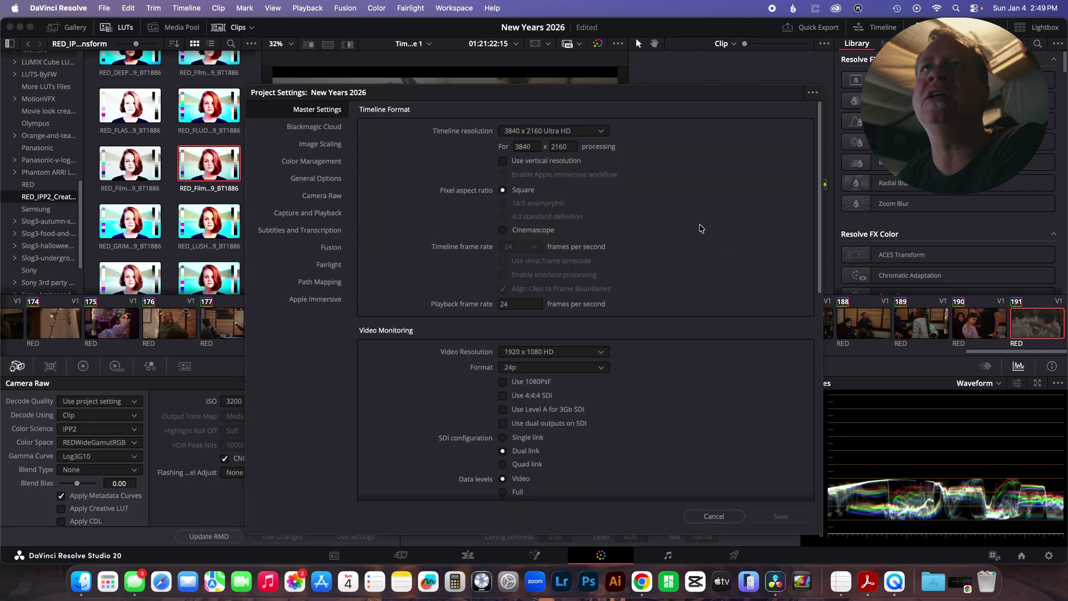
{"action": "left_click", "coordinate": [317, 162]}
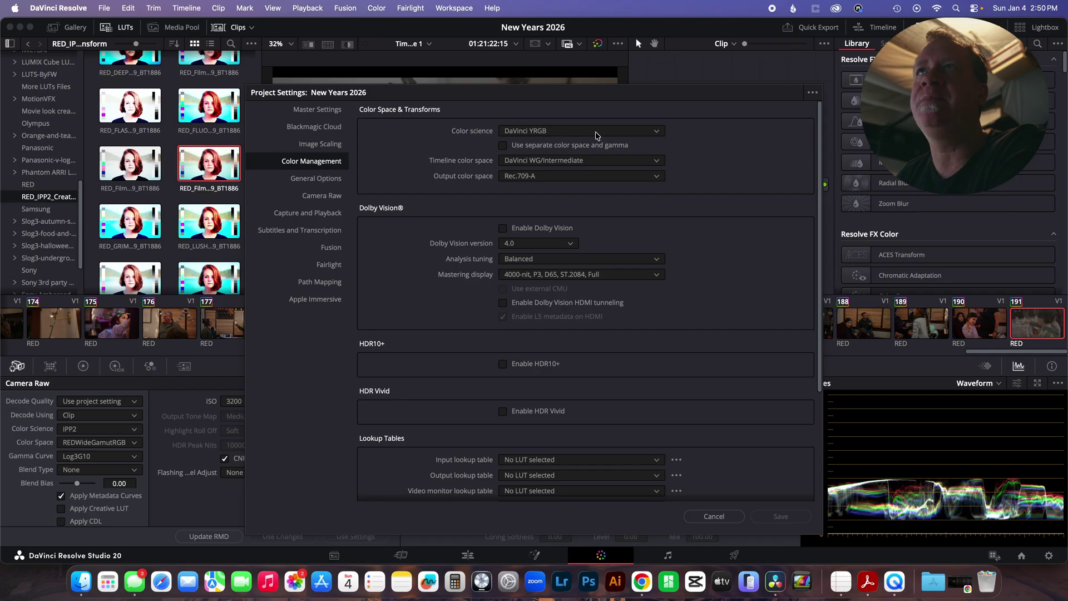
{"action": "left_click", "coordinate": [714, 517]}
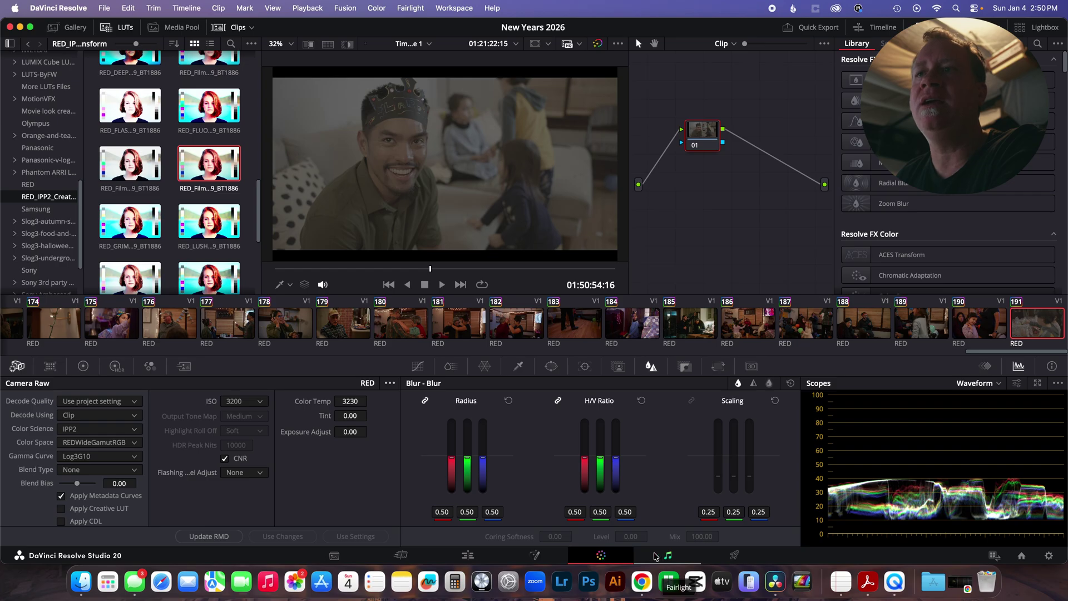
- Try a Camera Raw ISO of 6400 on the clip, and return it to 3200
{"action": "left_click", "coordinate": [249, 404]}
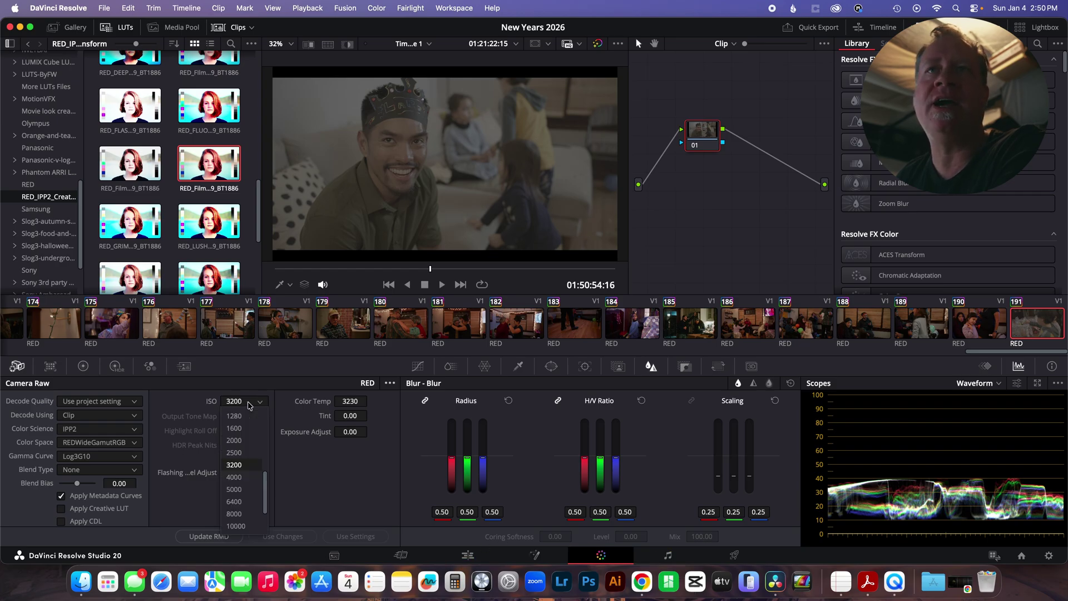
{"action": "left_click", "coordinate": [250, 502]}
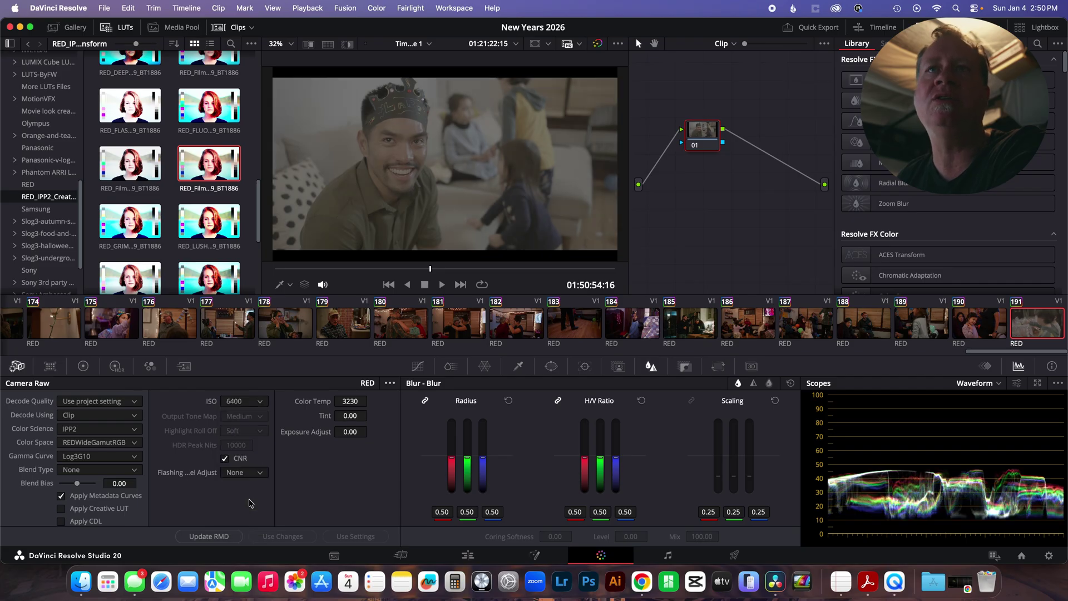
{"action": "left_click", "coordinate": [248, 402]}
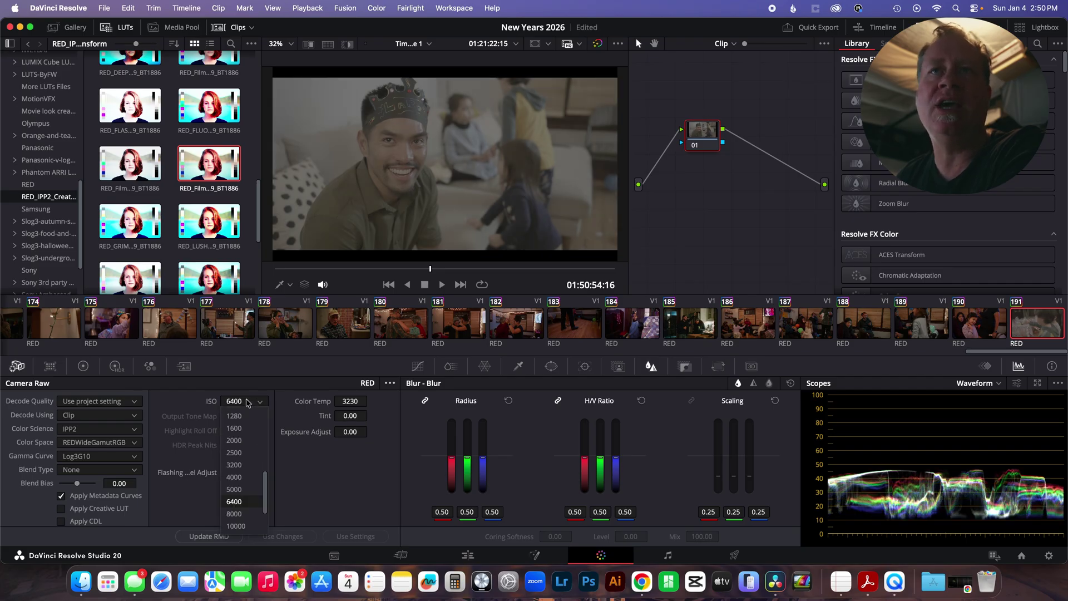
{"action": "left_click", "coordinate": [247, 466]}
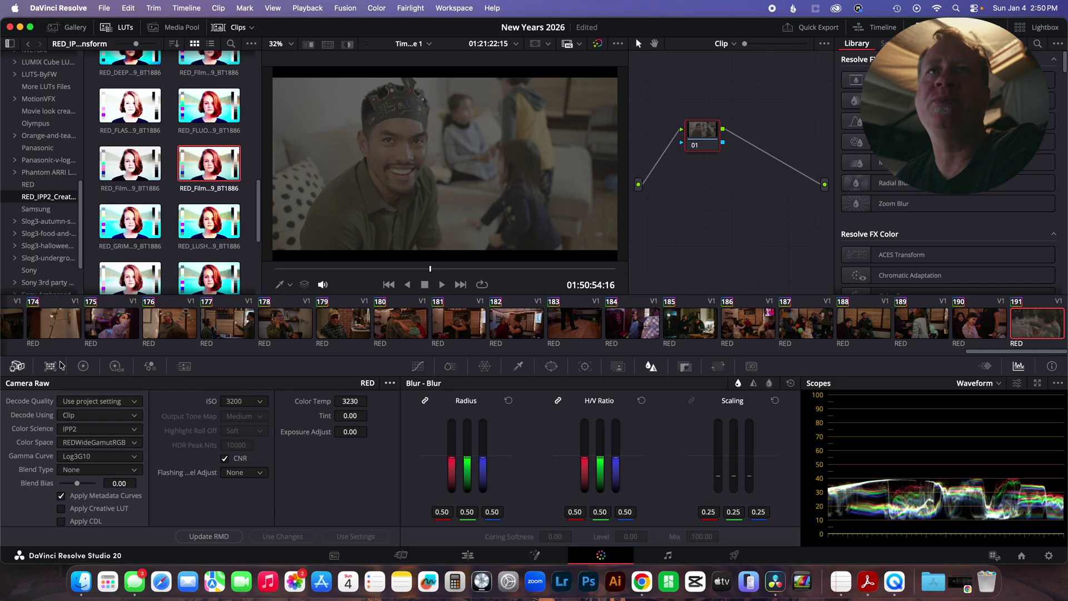
- Name the export file "Flat test" in the render settings, keeping the MP4 format
{"action": "left_click", "coordinate": [735, 555]}
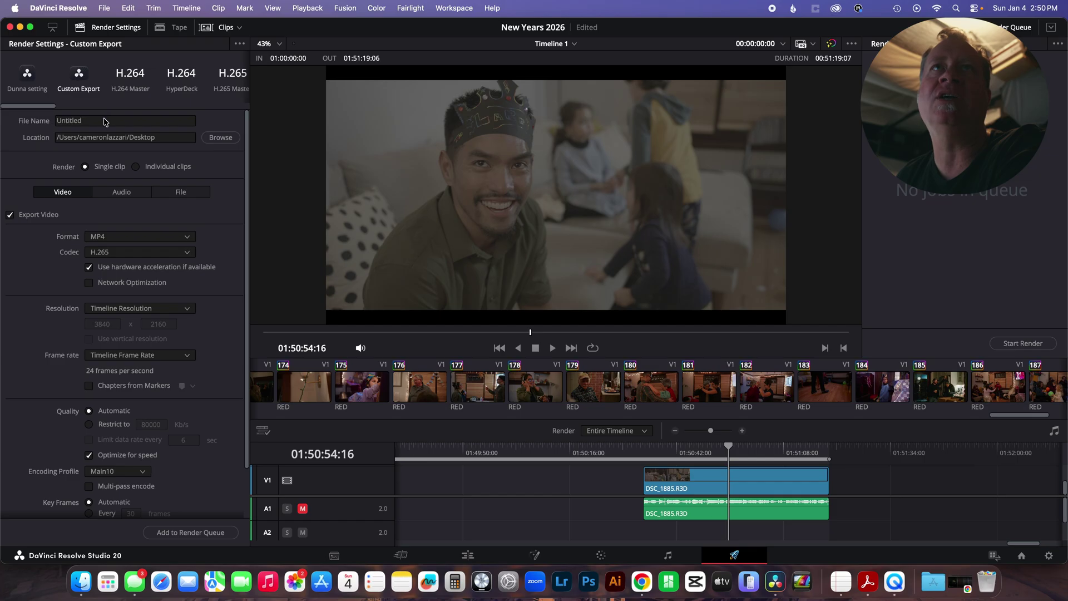
{"action": "left_click_drag", "start_coordinate": [104, 121], "coordinate": [50, 119]}
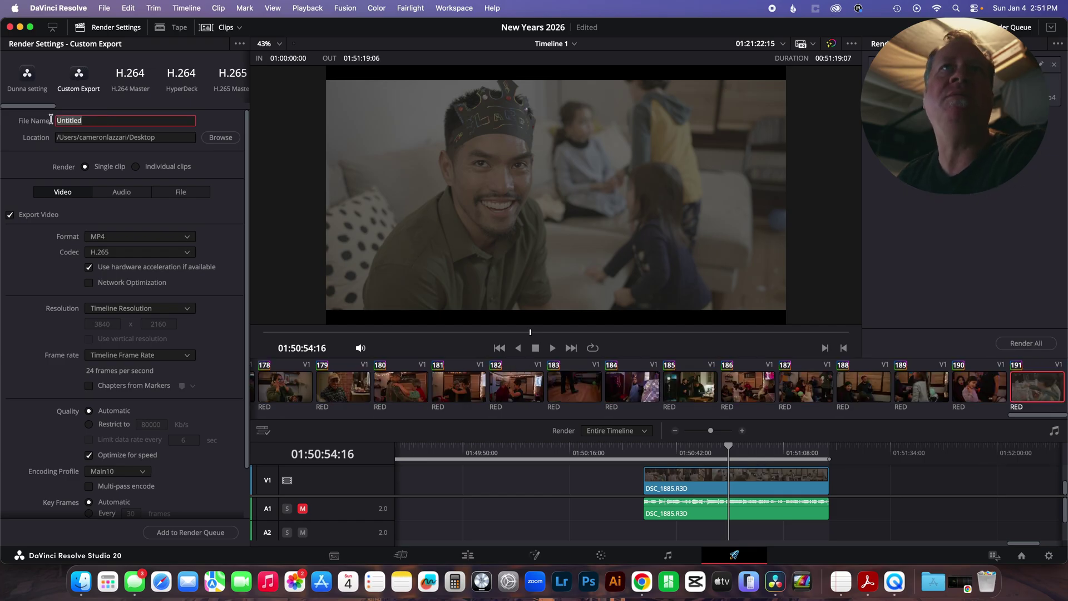
{"action": "type", "text": "Flat test"}
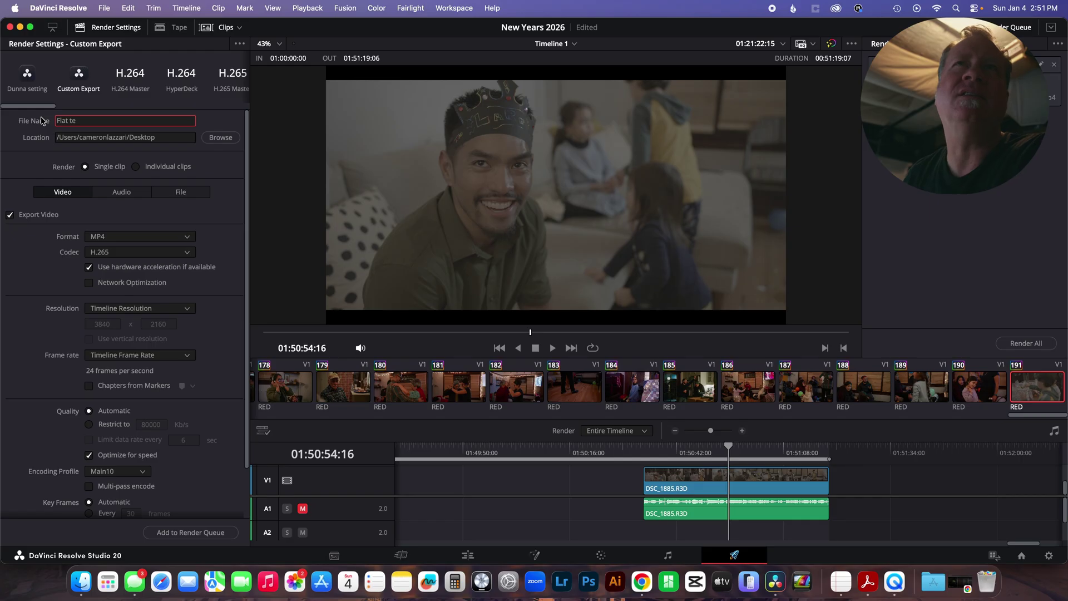
{"action": "left_click", "coordinate": [111, 240]}
{"action": "left_click", "coordinate": [109, 241]}
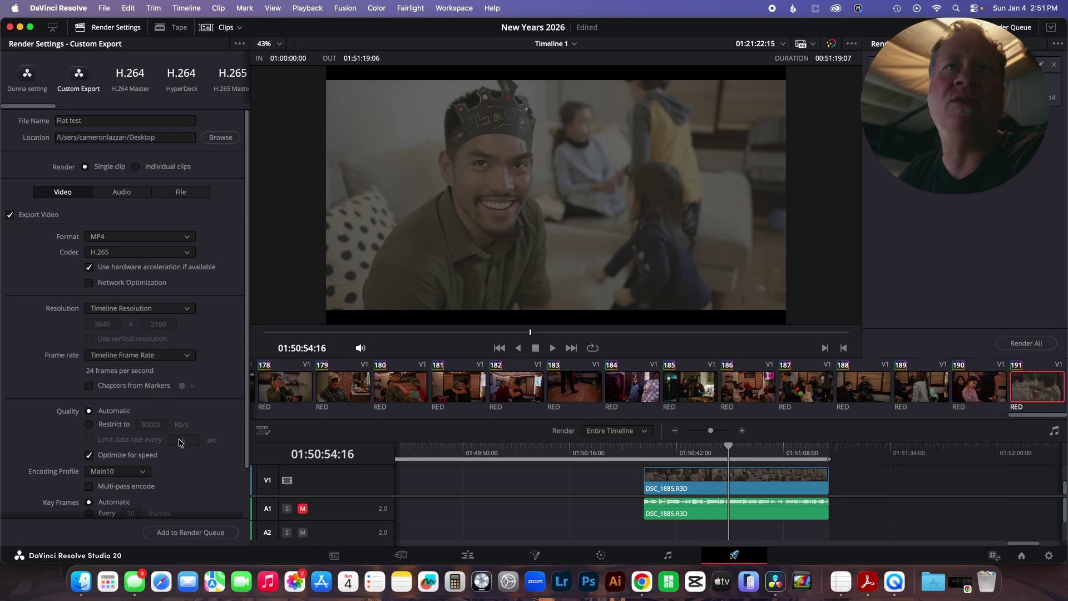
- Add the entire-timeline export to the render queue and start rendering it
{"action": "left_click", "coordinate": [174, 533]}
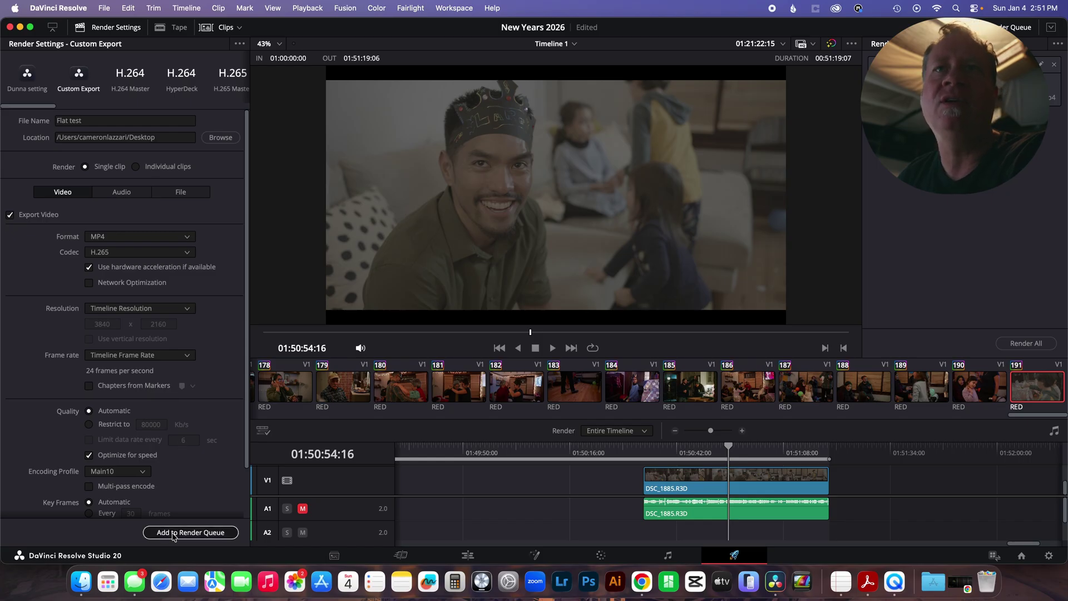
{"action": "left_click", "coordinate": [1015, 344]}
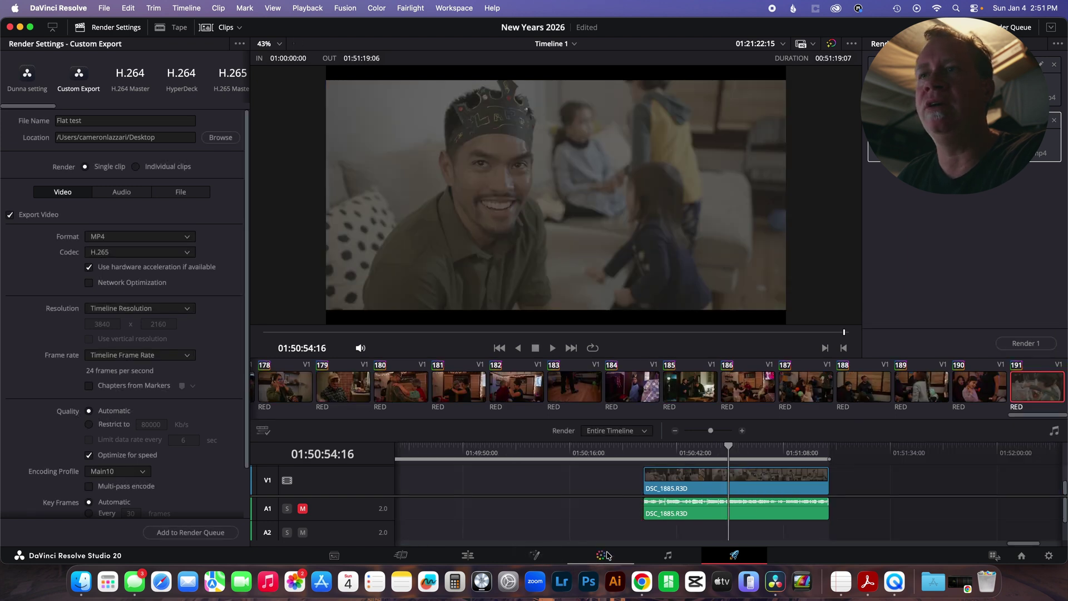
- Mark in and out points on the edit timeline around the ungraded last clip, at 01:50:34:00 and 01:51:19:07
{"action": "left_click", "coordinate": [604, 555]}
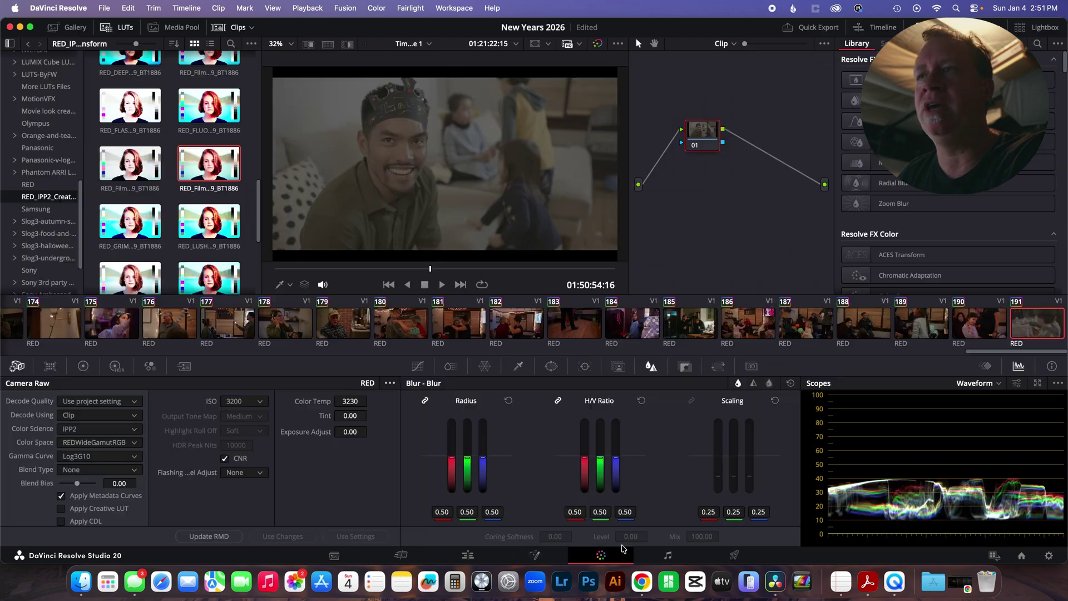
{"action": "left_click", "coordinate": [468, 555]}
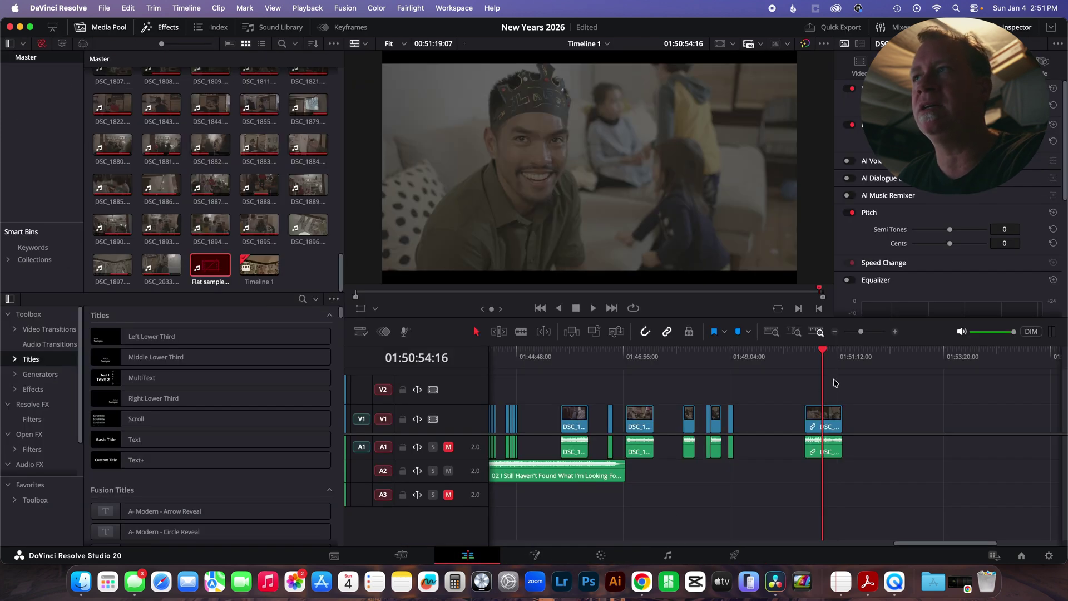
{"action": "left_click", "coordinate": [805, 351]}
{"action": "right_click", "coordinate": [806, 351]}
{"action": "left_click", "coordinate": [829, 373]}
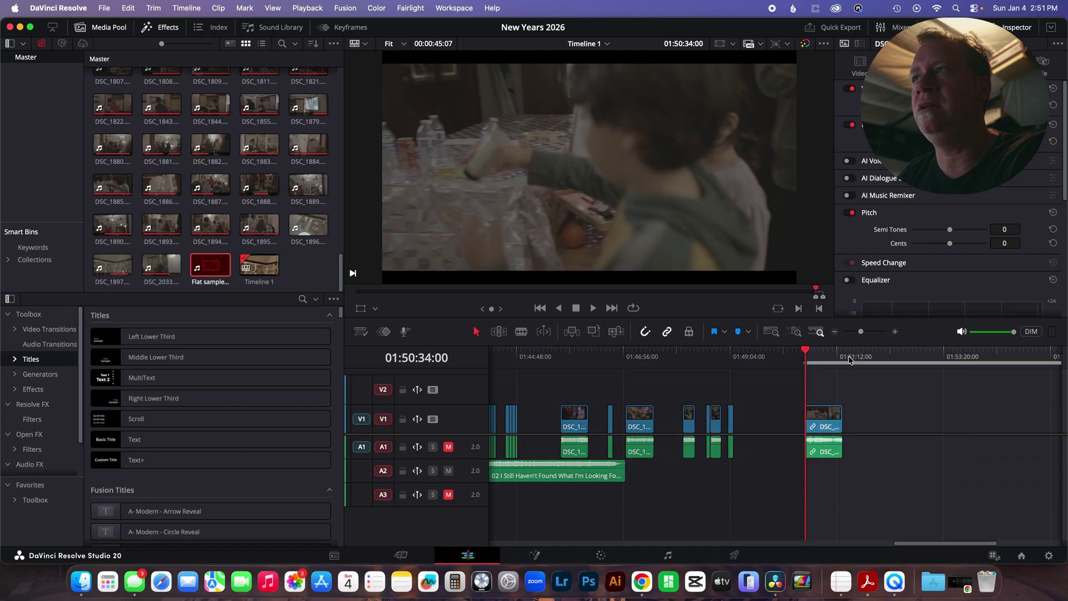
{"action": "left_click", "coordinate": [843, 353]}
{"action": "right_click", "coordinate": [843, 353]}
{"action": "left_click", "coordinate": [862, 390]}
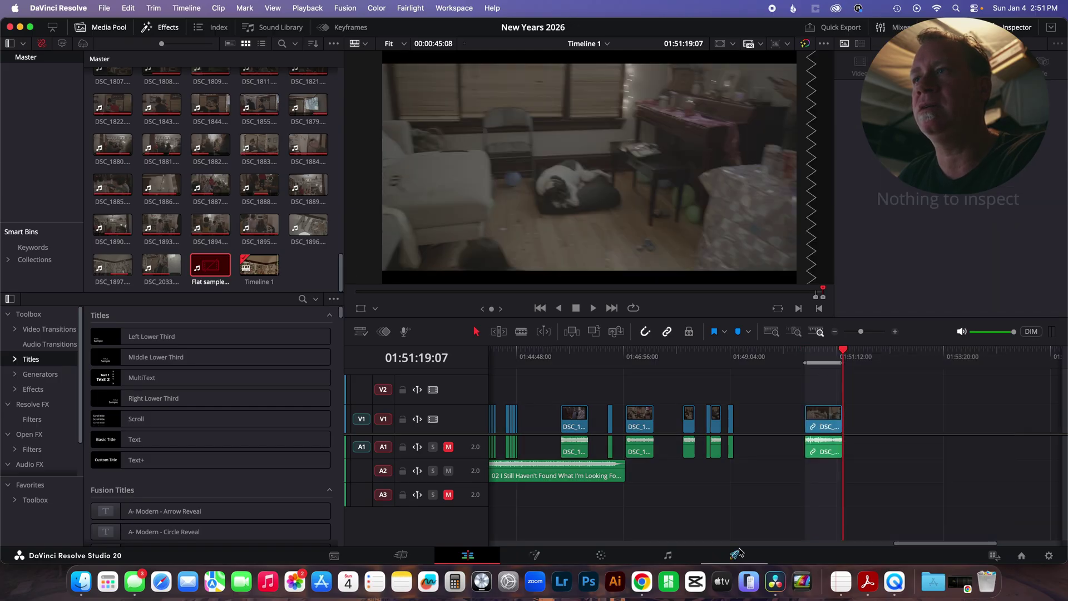
- Queue the marked range for rendering, replacing the existing "Flat test" file, and start the render
{"action": "left_click", "coordinate": [735, 556]}
{"action": "left_click", "coordinate": [161, 538]}
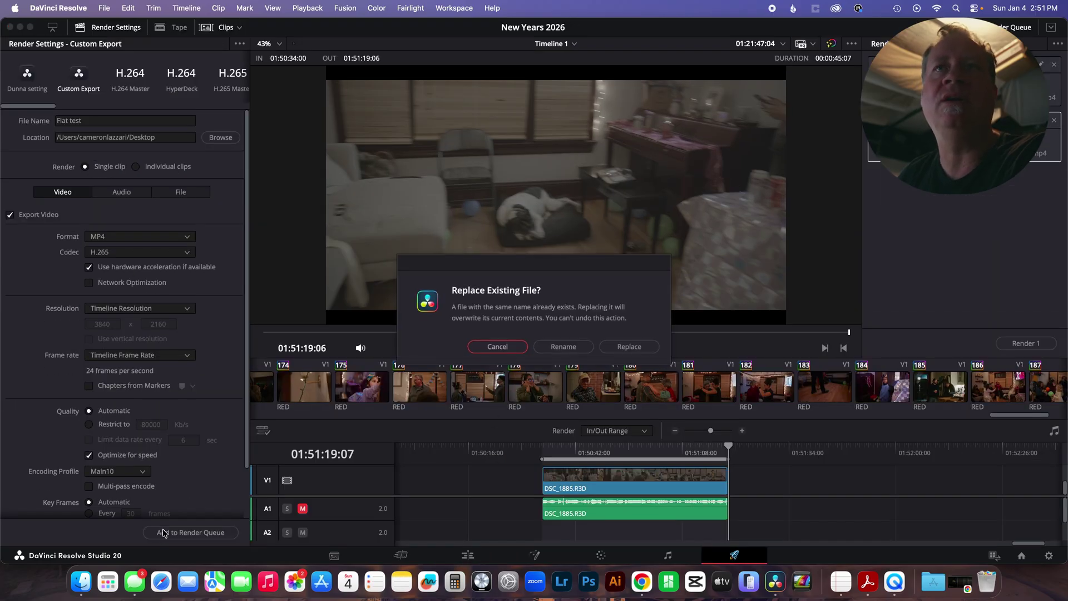
{"action": "left_click", "coordinate": [631, 341]}
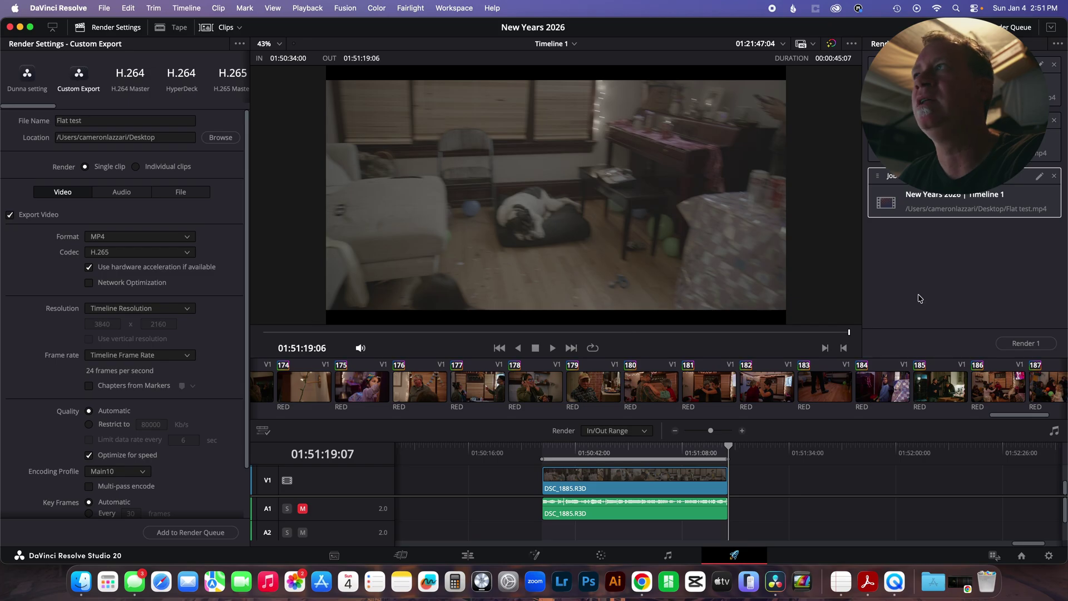
{"action": "left_click", "coordinate": [1014, 344]}
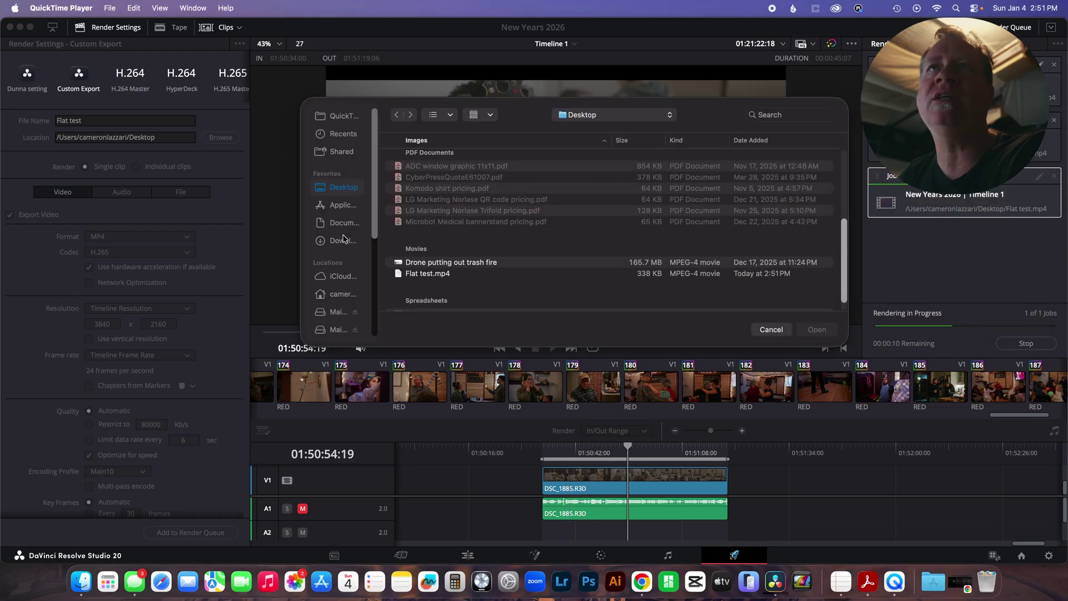
- Check the rendered Flat test movie's file size on the Desktop and dismiss QuickTime's file browser
{"action": "scroll", "coordinate": [333, 239], "scroll_direction": "down", "scroll_amount": 5}
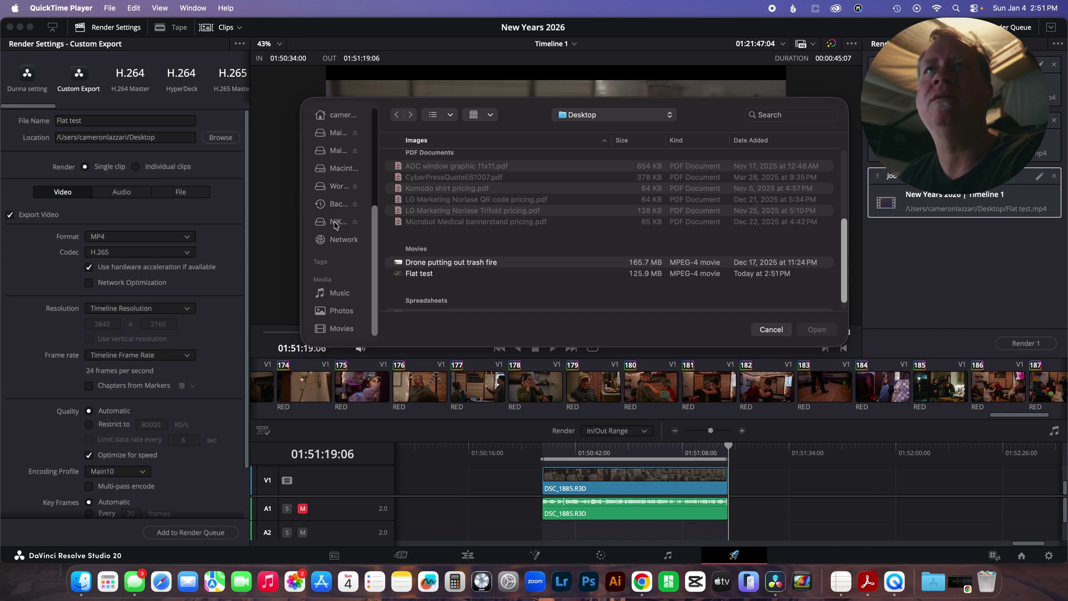
{"action": "scroll", "coordinate": [479, 250], "scroll_direction": "down", "scroll_amount": 1}
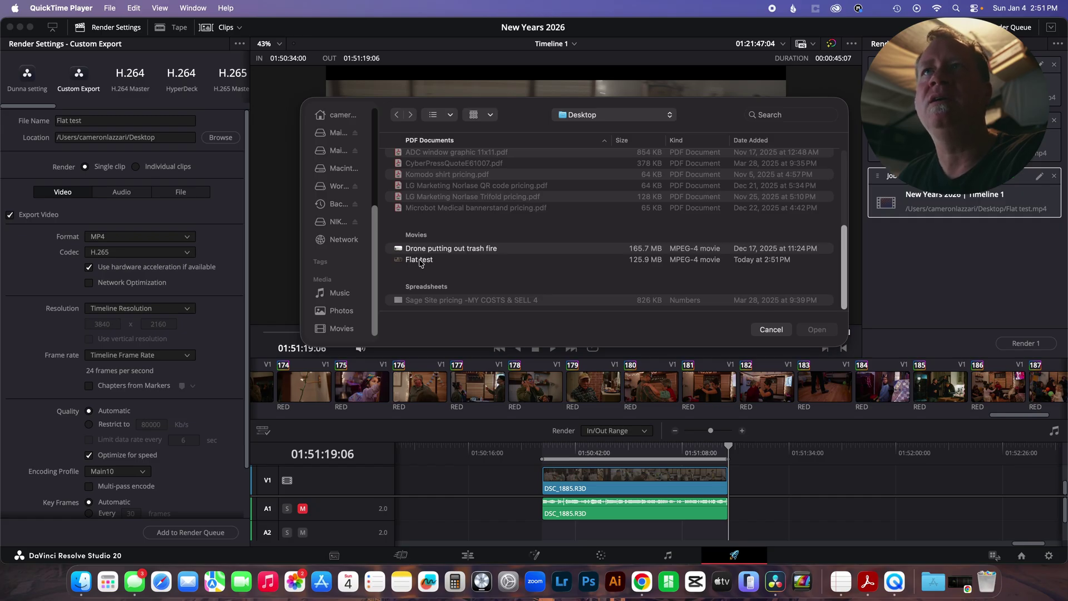
{"action": "left_click", "coordinate": [771, 330]}
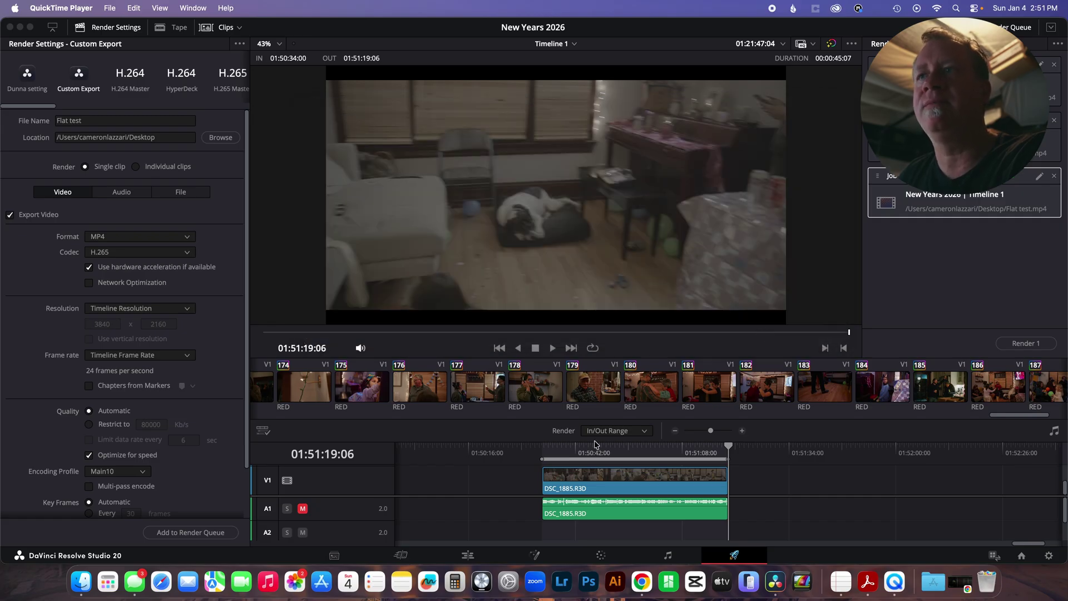
- Switch to Finder and browse the R3D source files in the DCIM folder of the NIKON ZR card
{"action": "left_click", "coordinate": [82, 580]}
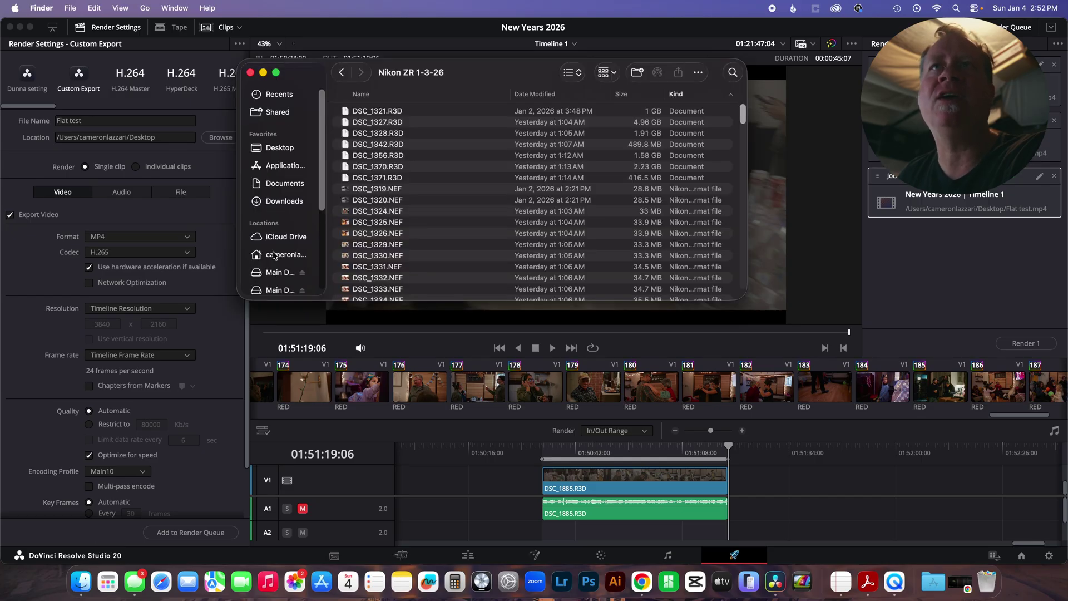
{"action": "scroll", "coordinate": [278, 256], "scroll_direction": "down", "scroll_amount": 3}
{"action": "scroll", "coordinate": [275, 279], "scroll_direction": "down", "scroll_amount": 1}
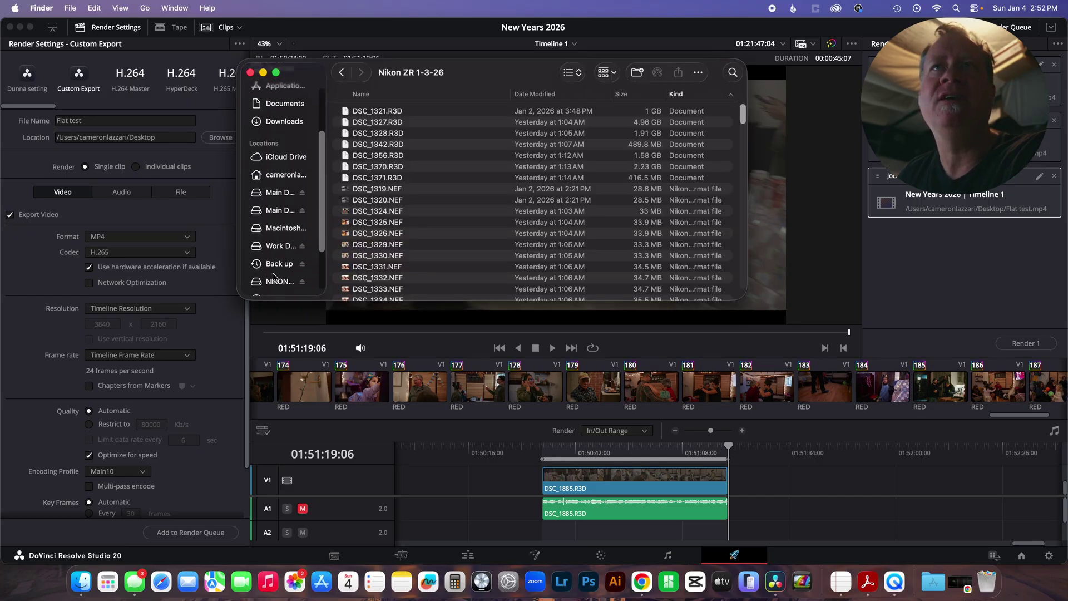
{"action": "left_click", "coordinate": [274, 282]}
{"action": "double_click", "coordinate": [376, 121]}
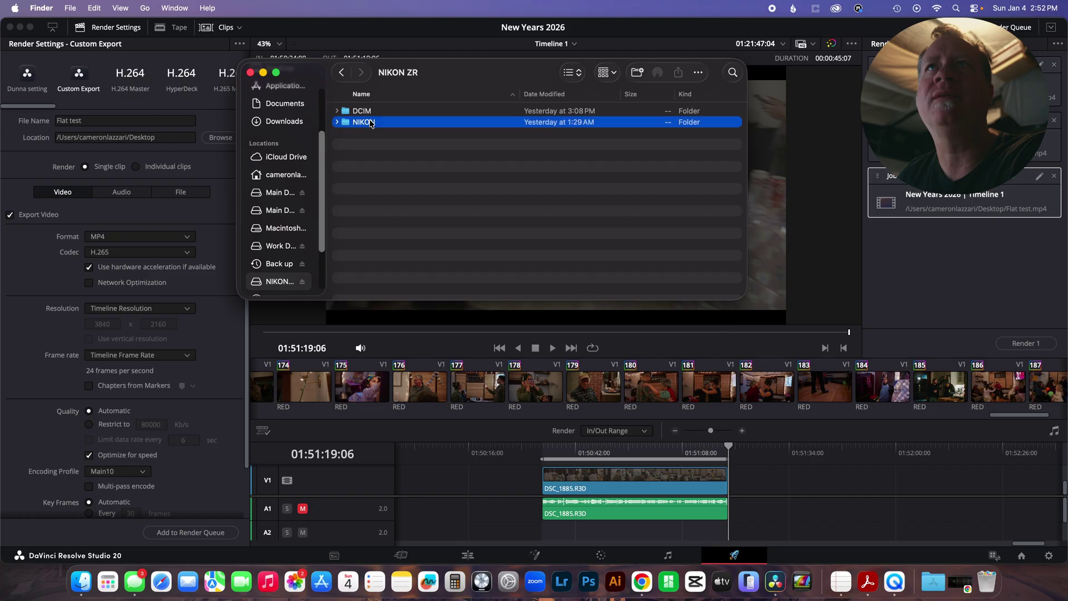
{"action": "left_click", "coordinate": [359, 112]}
{"action": "left_click", "coordinate": [341, 73]}
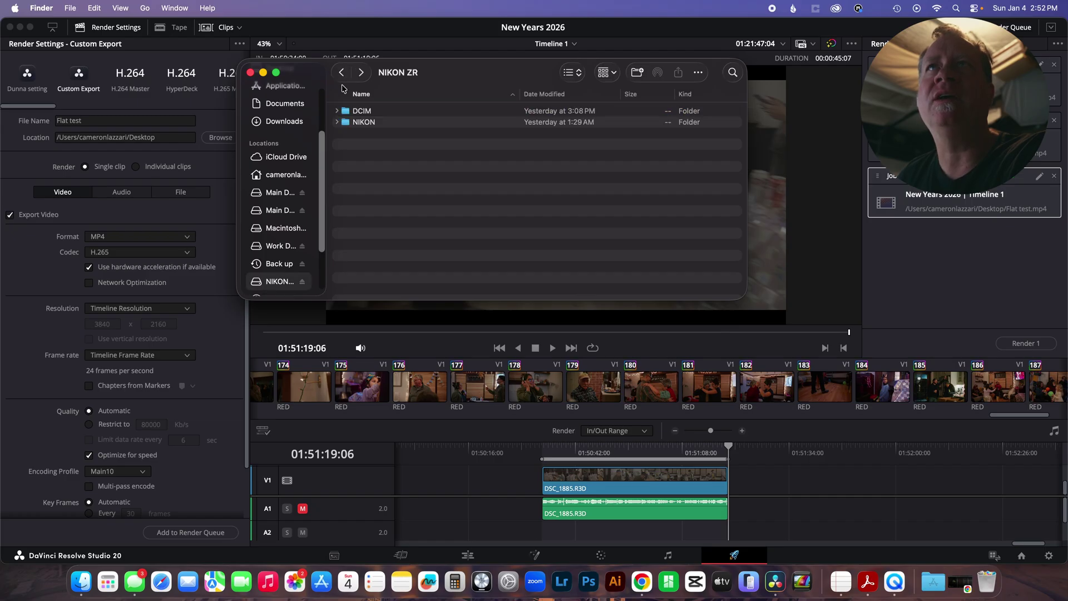
{"action": "double_click", "coordinate": [359, 111]}
{"action": "scroll", "coordinate": [424, 197], "scroll_direction": "down", "scroll_amount": 3}
{"action": "scroll", "coordinate": [426, 203], "scroll_direction": "down", "scroll_amount": 10}
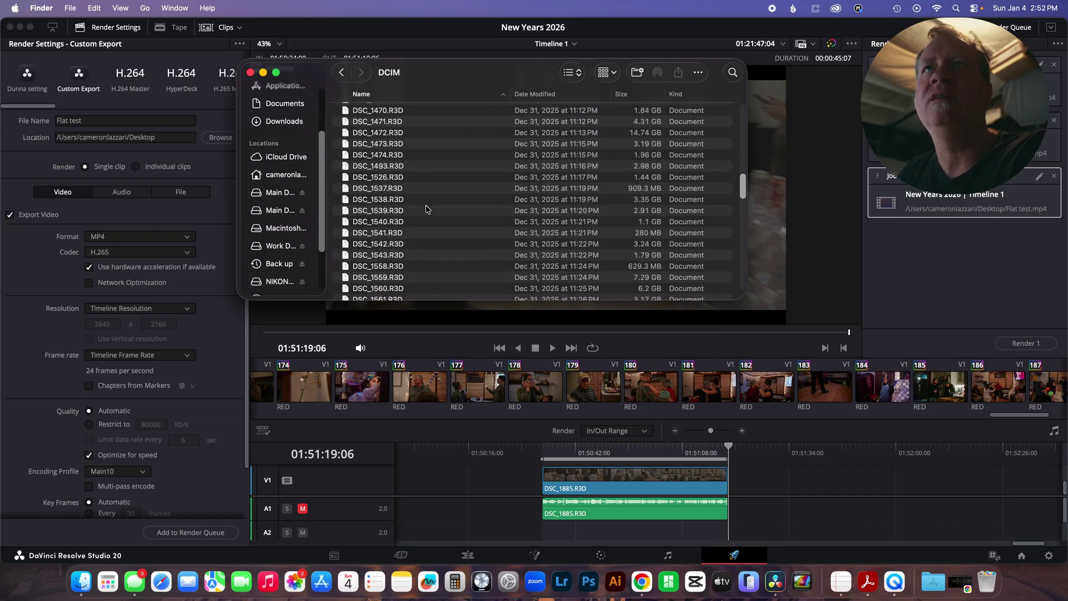
- Identify the last timeline clip's source in DaVinci Resolve and find DSC_1885.R3D in Finder's DCIM folder to check its size
{"action": "left_click", "coordinate": [468, 555]}
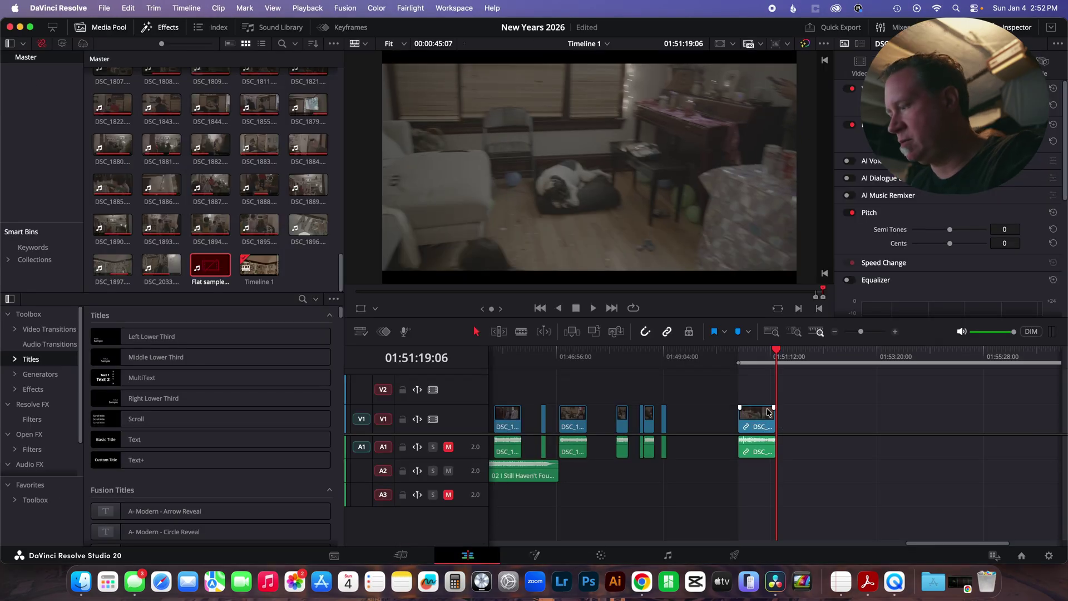
{"action": "scroll", "coordinate": [768, 412], "scroll_direction": "up", "scroll_amount": 5}
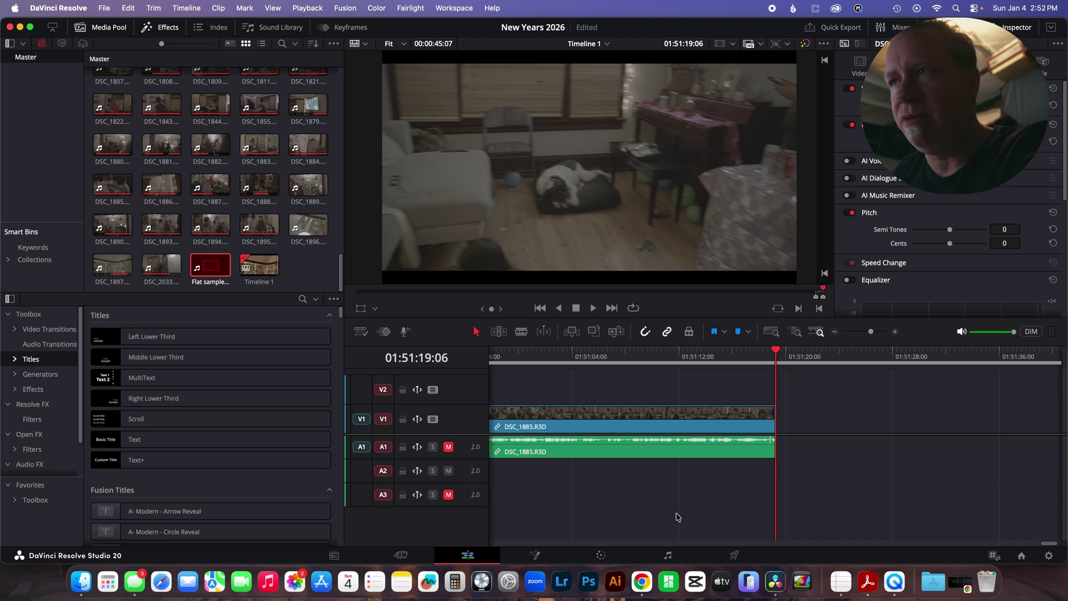
{"action": "left_click", "coordinate": [82, 582]}
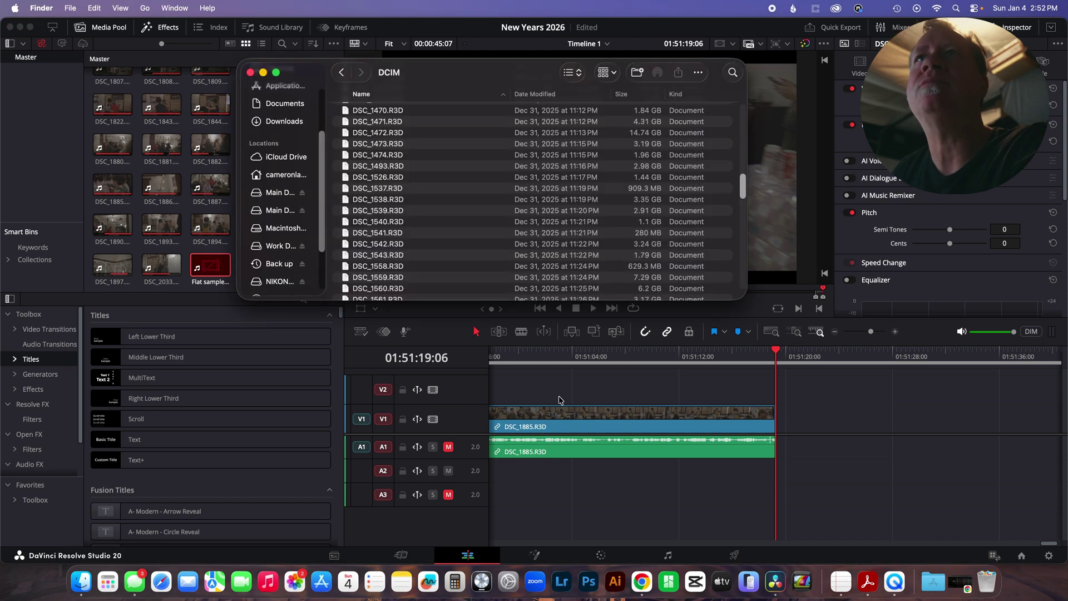
{"action": "scroll", "coordinate": [460, 266], "scroll_direction": "down", "scroll_amount": 5}
{"action": "scroll", "coordinate": [453, 261], "scroll_direction": "down", "scroll_amount": 5}
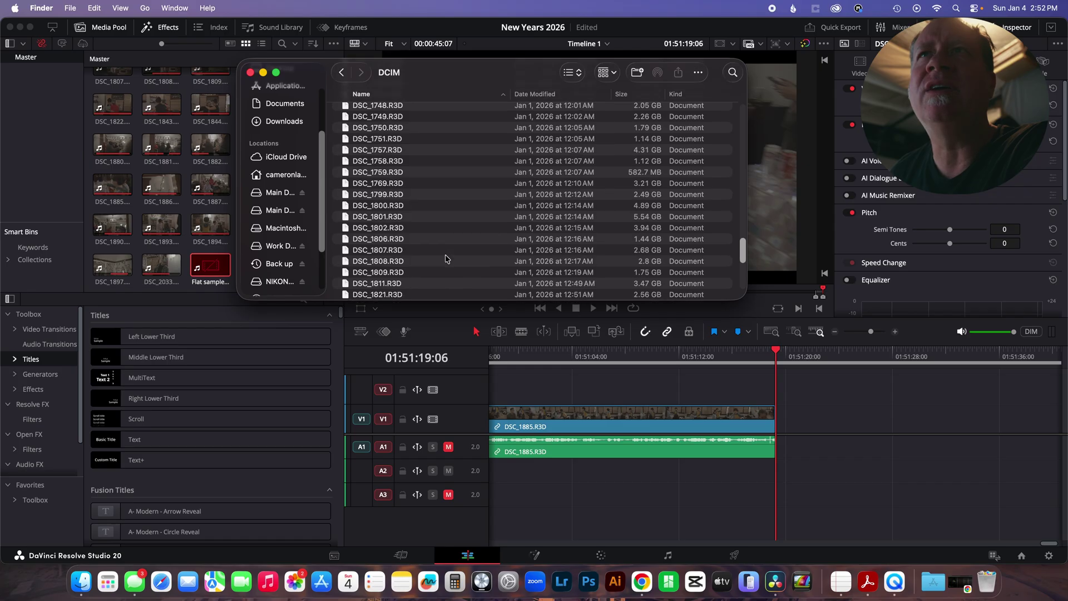
{"action": "scroll", "coordinate": [412, 270], "scroll_direction": "down", "scroll_amount": 2}
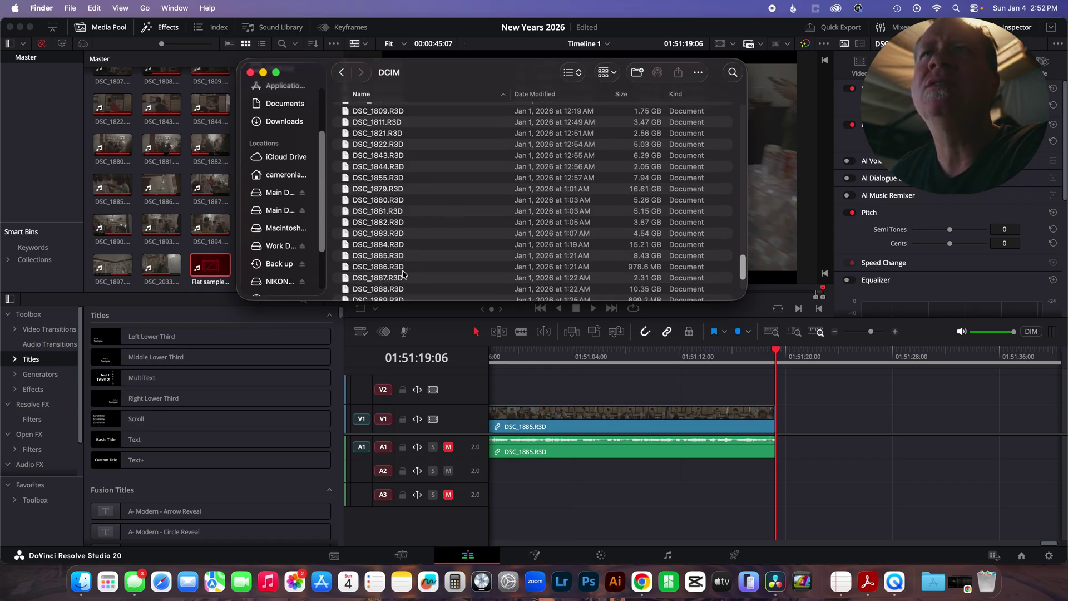
{"action": "left_click", "coordinate": [388, 257]}
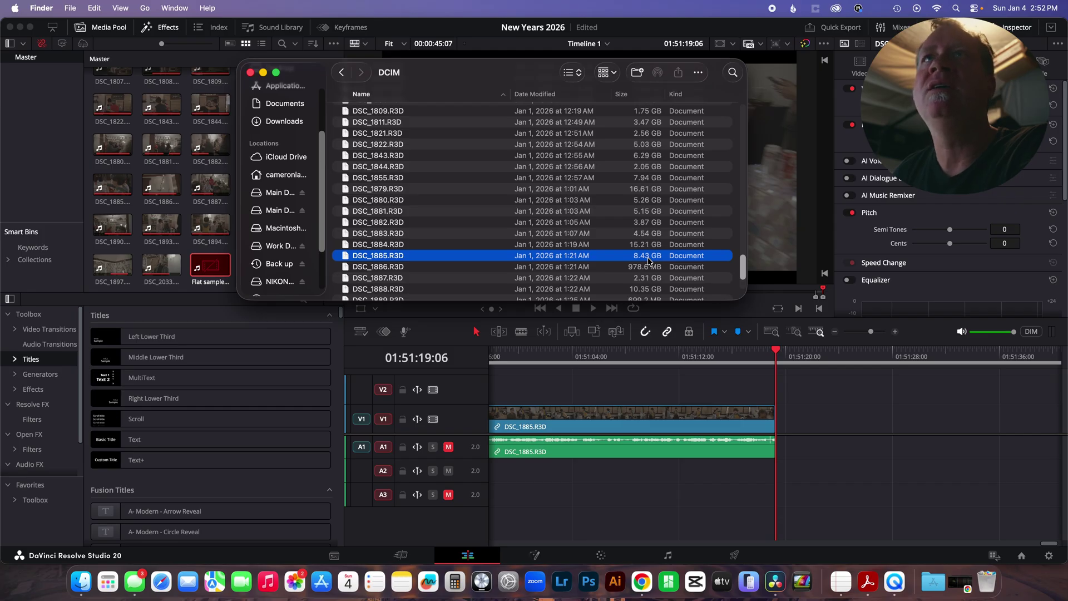
- Add the Flat test movie from the Desktop to the timeline directly after the DSC_1885.R3D clip
{"action": "scroll", "coordinate": [266, 142], "scroll_direction": "up", "scroll_amount": 3}
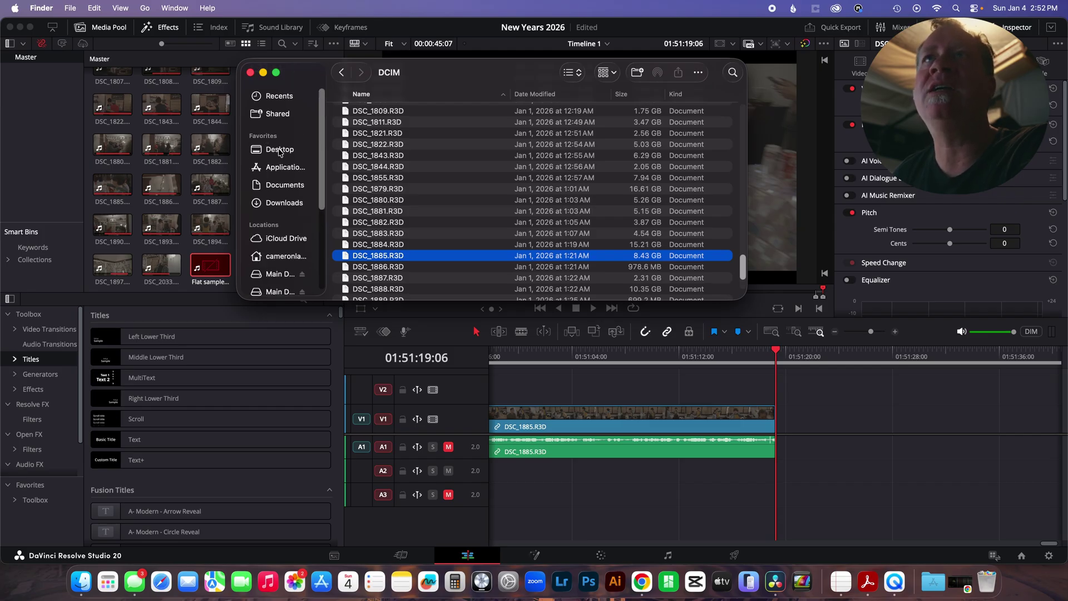
{"action": "left_click", "coordinate": [279, 151]}
{"action": "left_click", "coordinate": [367, 114]}
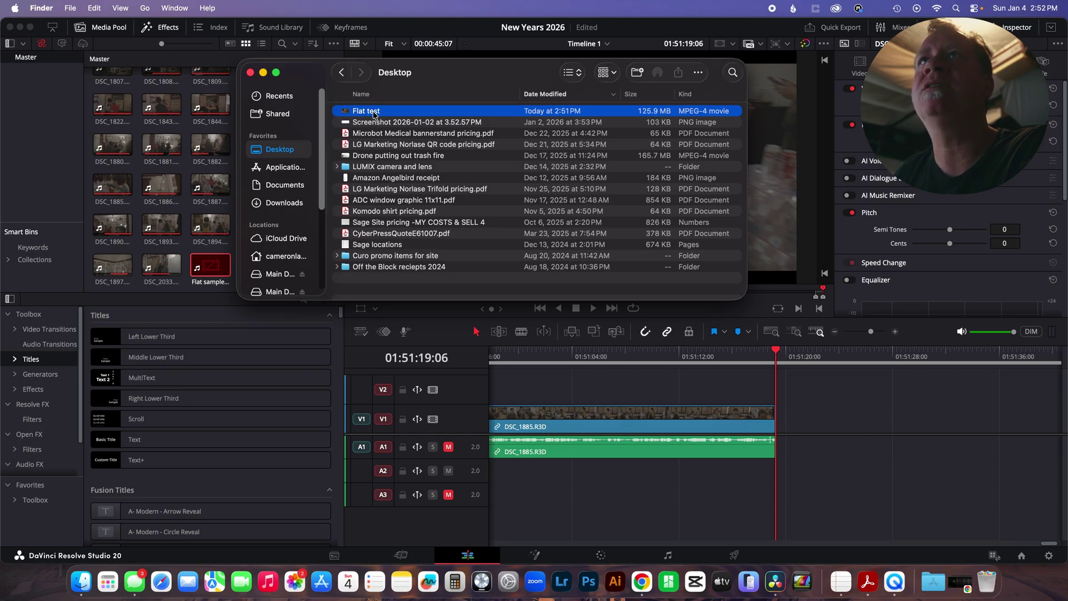
{"action": "left_click_drag", "start_coordinate": [374, 114], "coordinate": [761, 423]}
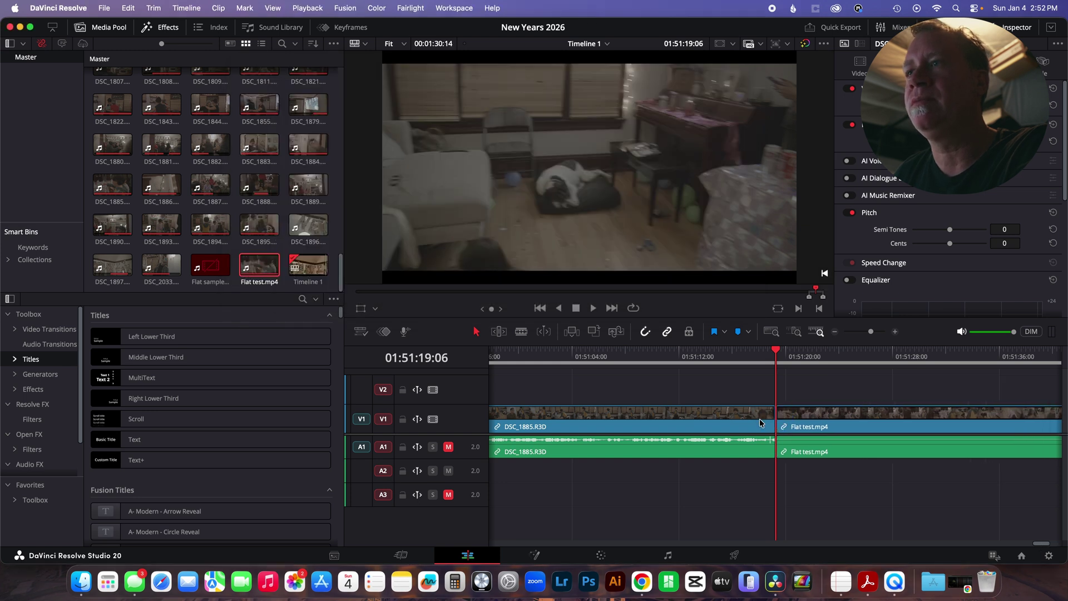
- Compare the ungraded DSC_1885.R3D clip with Flat test.mp4 at matching frames near the start of each clip
{"action": "left_click", "coordinate": [601, 555]}
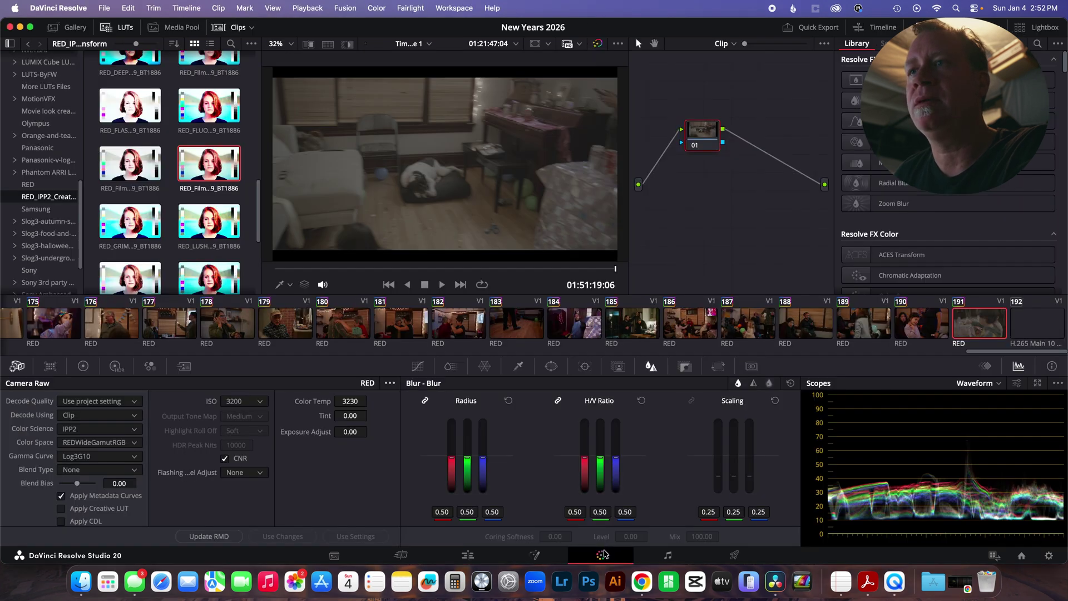
{"action": "left_click", "coordinate": [468, 555]}
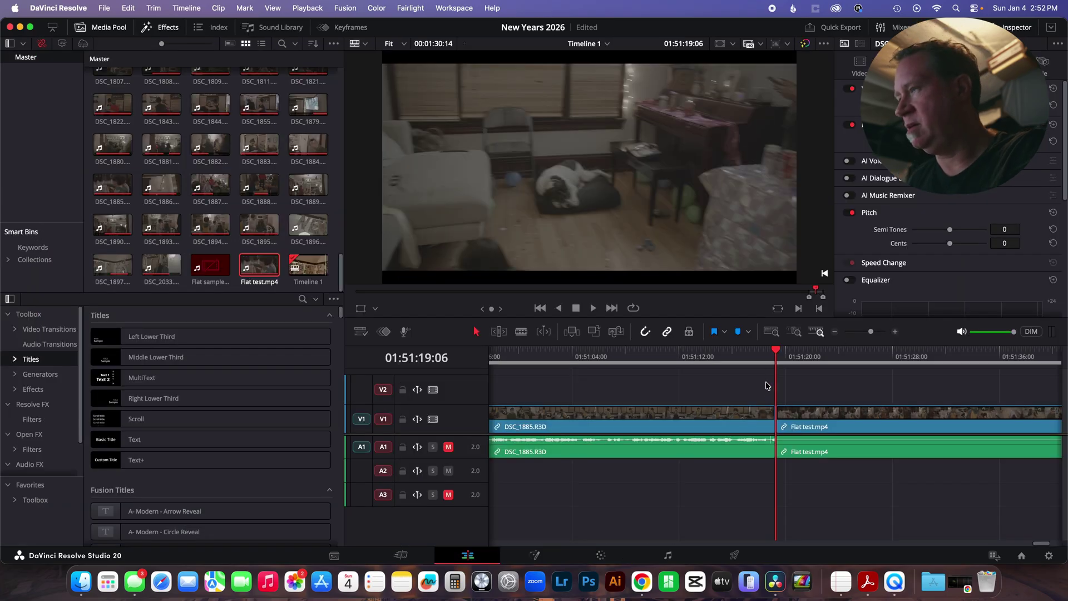
{"action": "scroll", "coordinate": [768, 385], "scroll_direction": "down", "scroll_amount": 2}
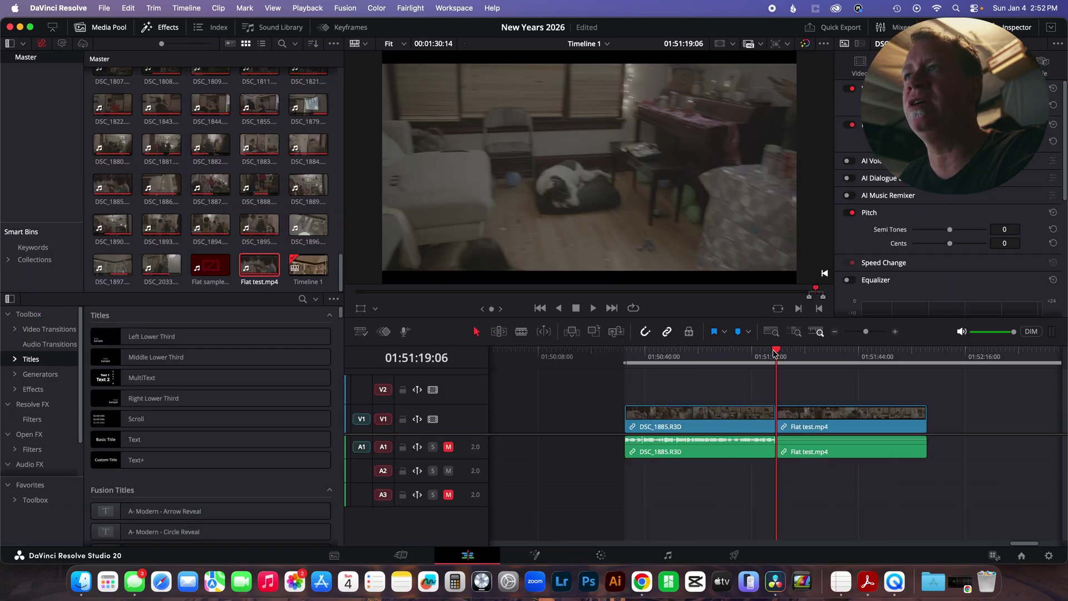
{"action": "left_click_drag", "start_coordinate": [773, 352], "coordinate": [785, 352]}
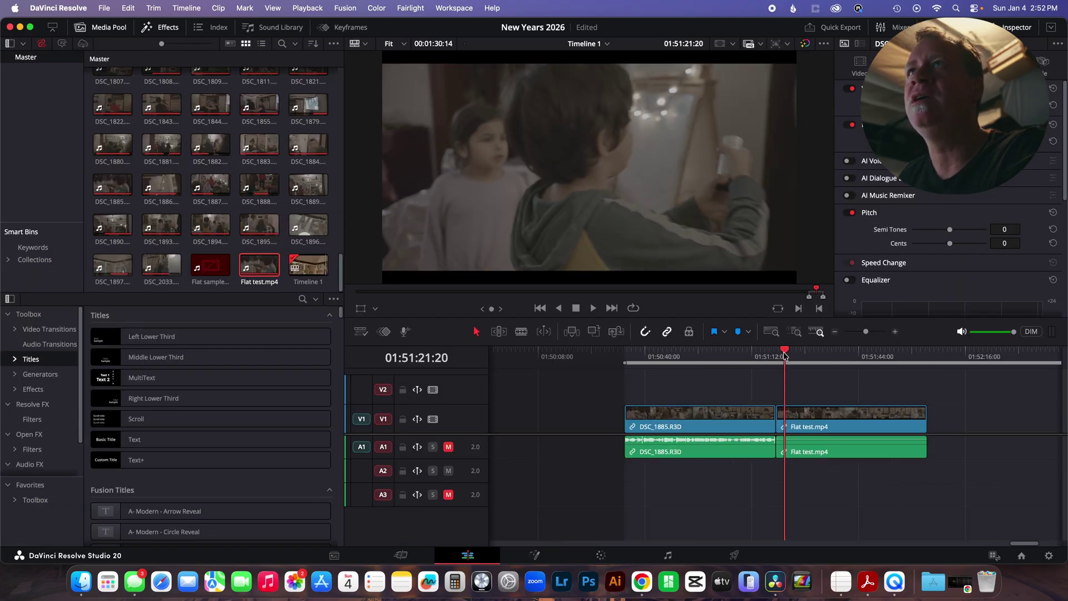
{"action": "left_click", "coordinate": [634, 352]}
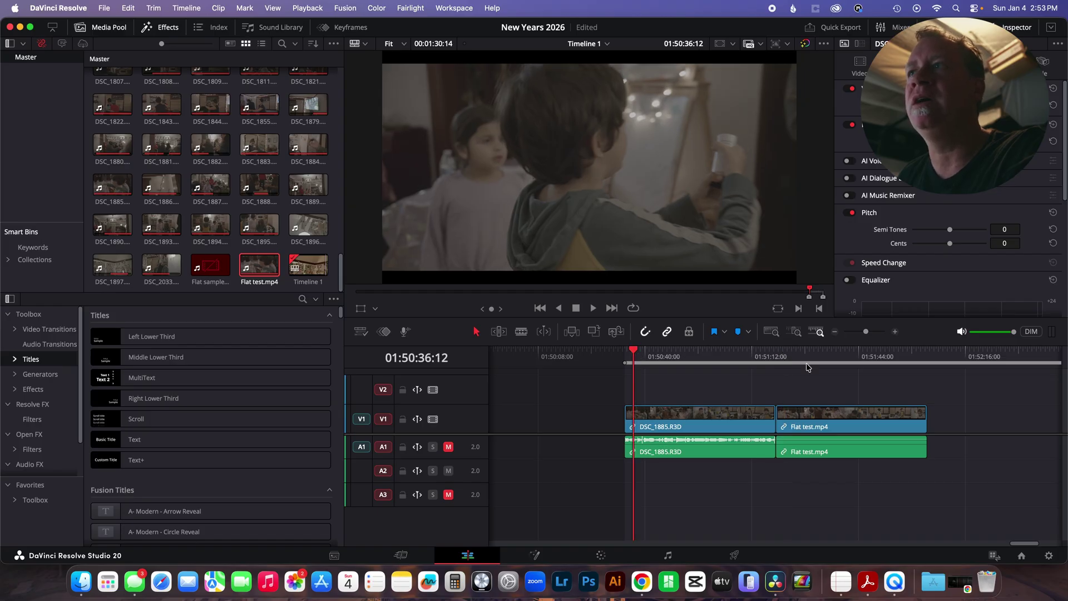
{"action": "left_click", "coordinate": [790, 353]}
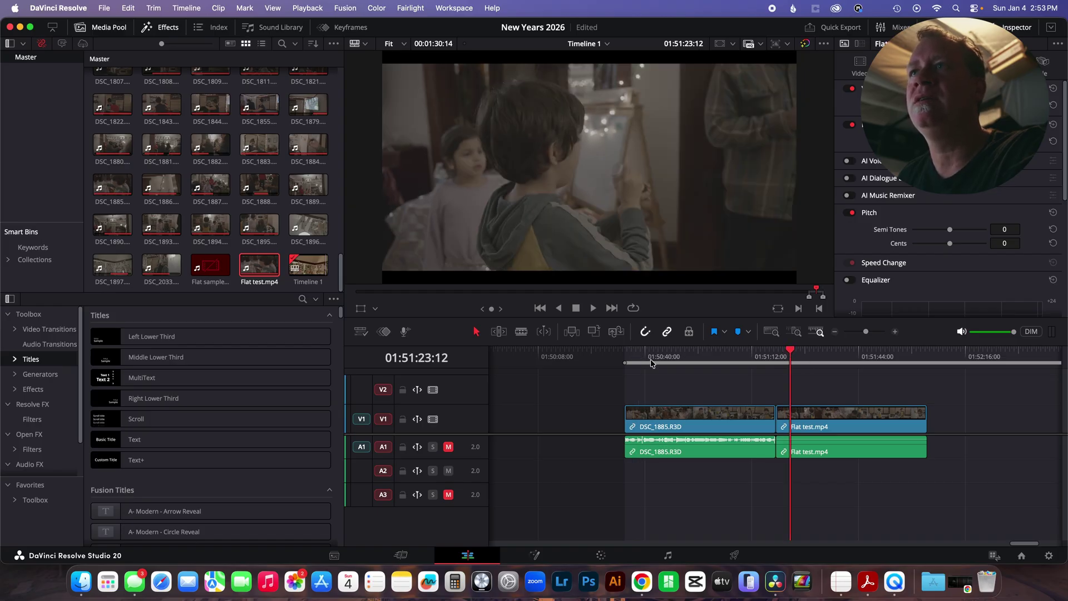
{"action": "left_click", "coordinate": [637, 353]}
{"action": "left_click", "coordinate": [790, 355]}
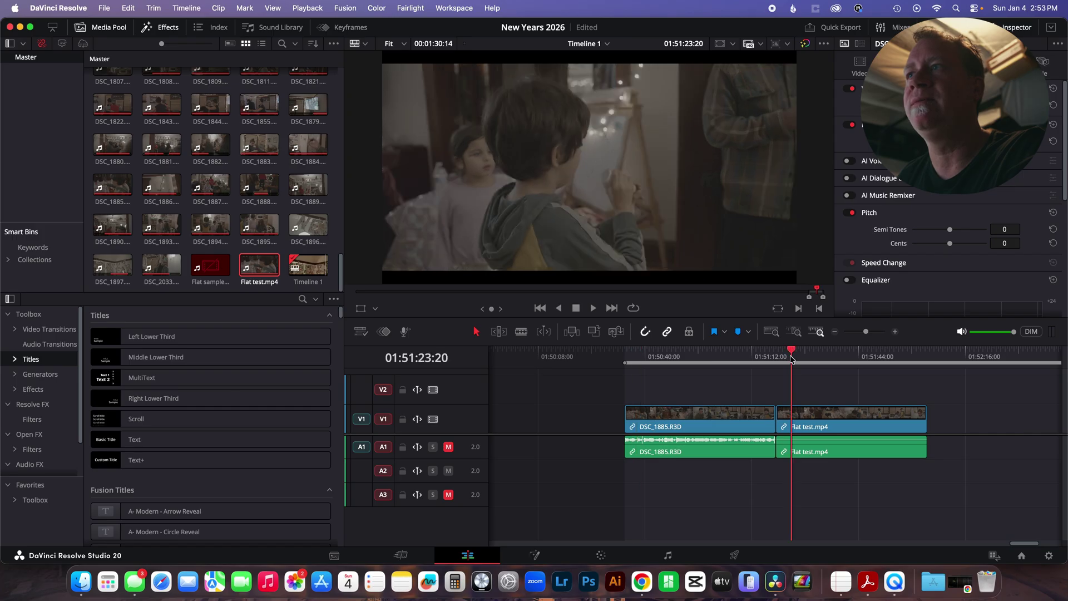
{"action": "left_click", "coordinate": [635, 354]}
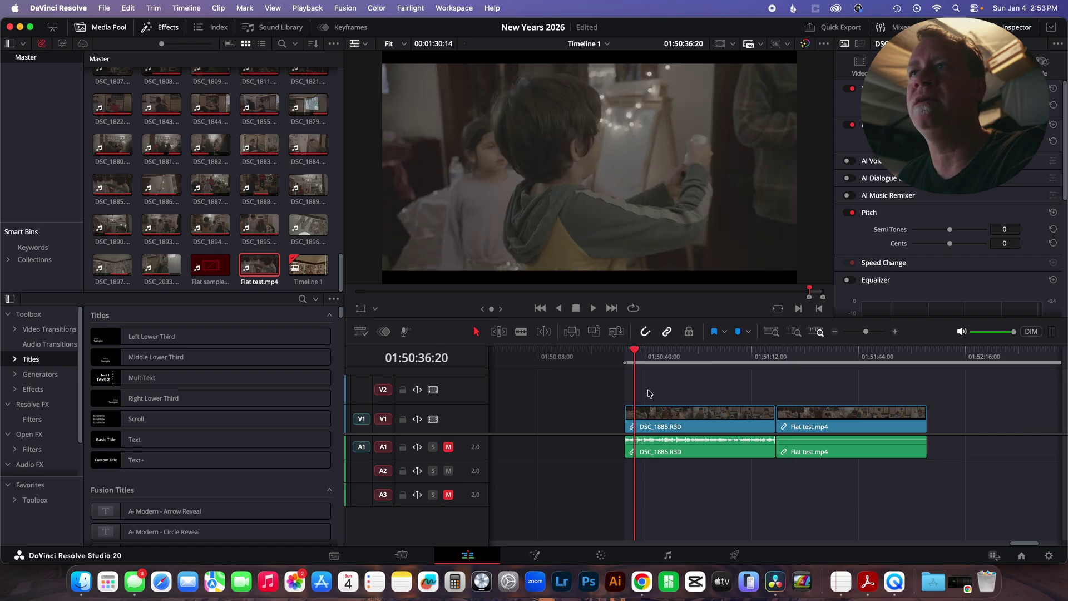
- Apply the RED_FilmBiasOffset_to_Rec709_BT1886 LUT to the DSC_1885.R3D clip on the Color page
{"action": "left_click", "coordinate": [672, 419]}
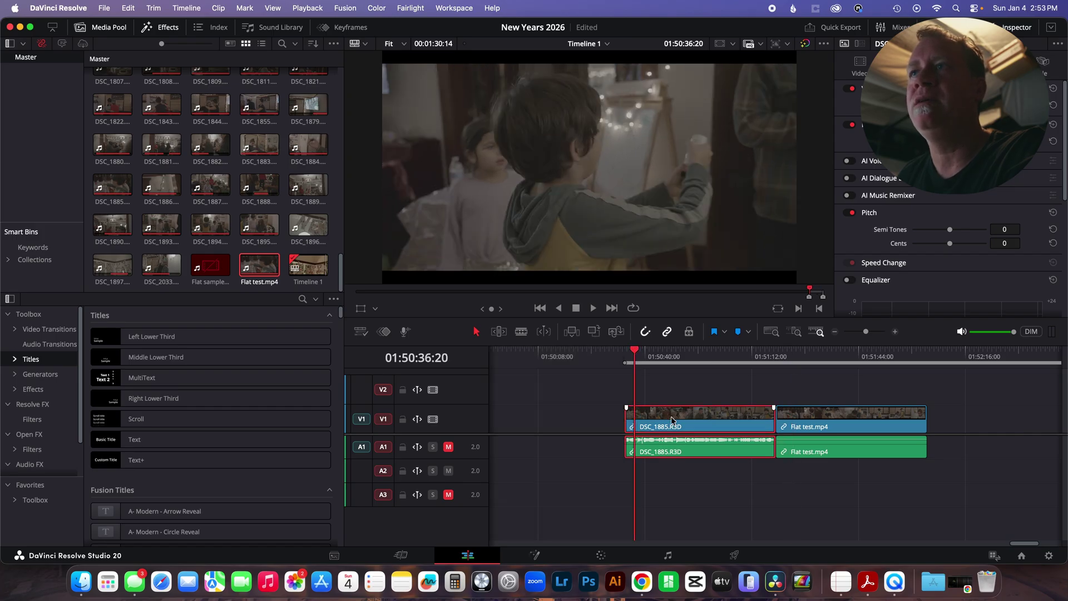
{"action": "left_click", "coordinate": [600, 556]}
{"action": "left_click_drag", "start_coordinate": [208, 163], "coordinate": [974, 333]}
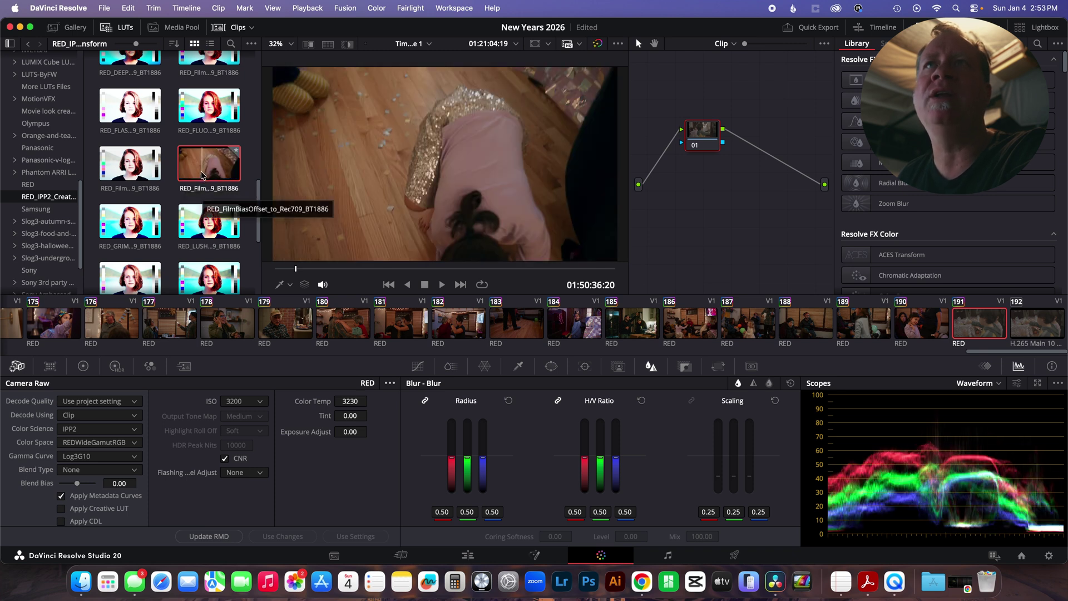
{"action": "double_click", "coordinate": [202, 175]}
- Review the graded DSC_1885.R3D clip full screen at 01:50:54:21 and return to the normal view
{"action": "left_click_drag", "start_coordinate": [295, 269], "coordinate": [433, 265]}
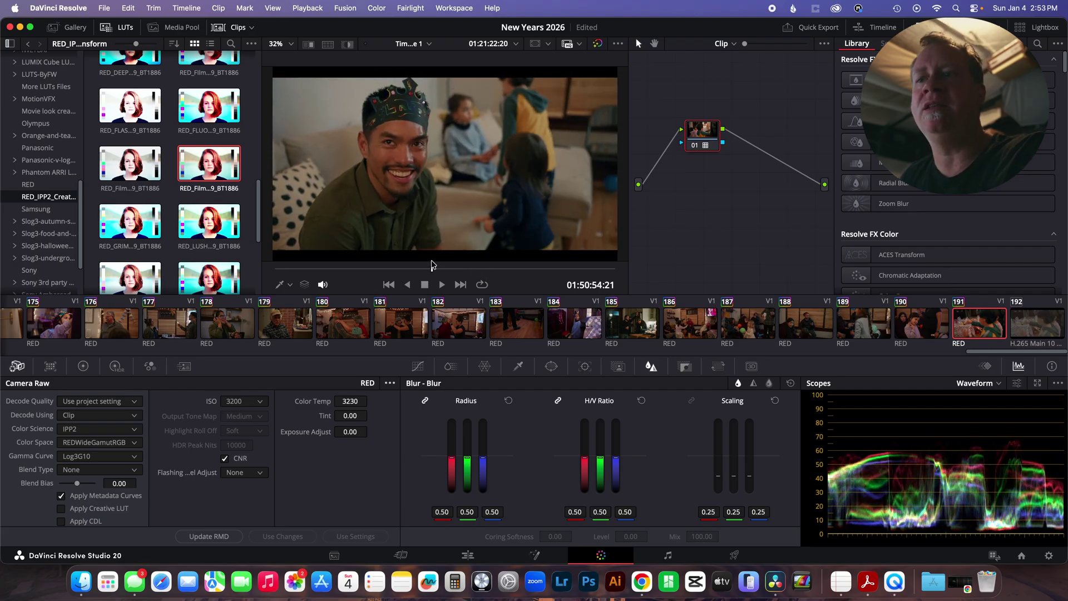
{"action": "key", "text": "super+f"}
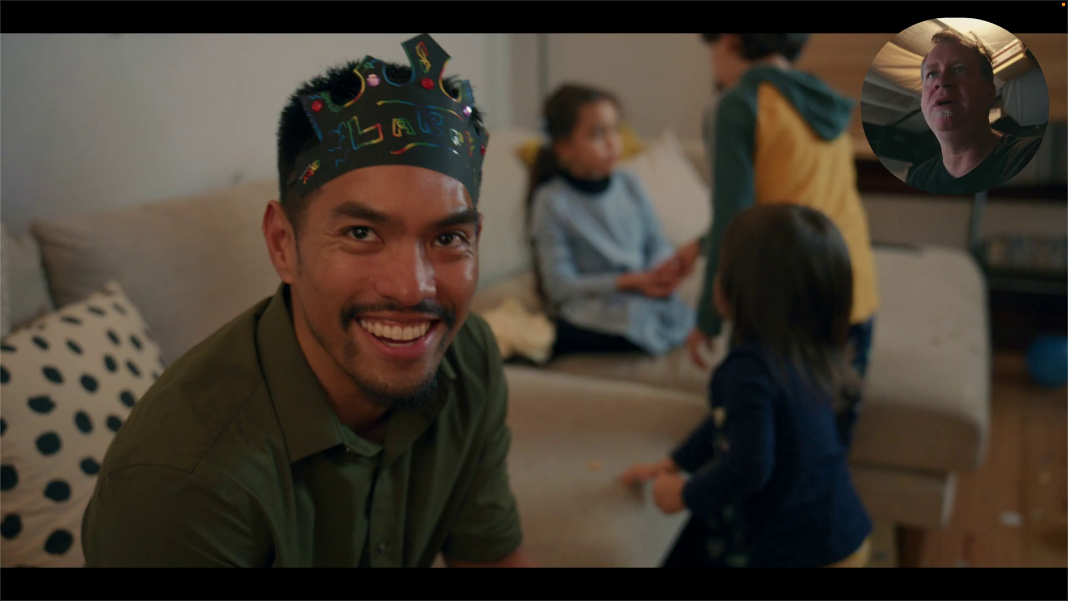
{"action": "key", "text": "super+f"}
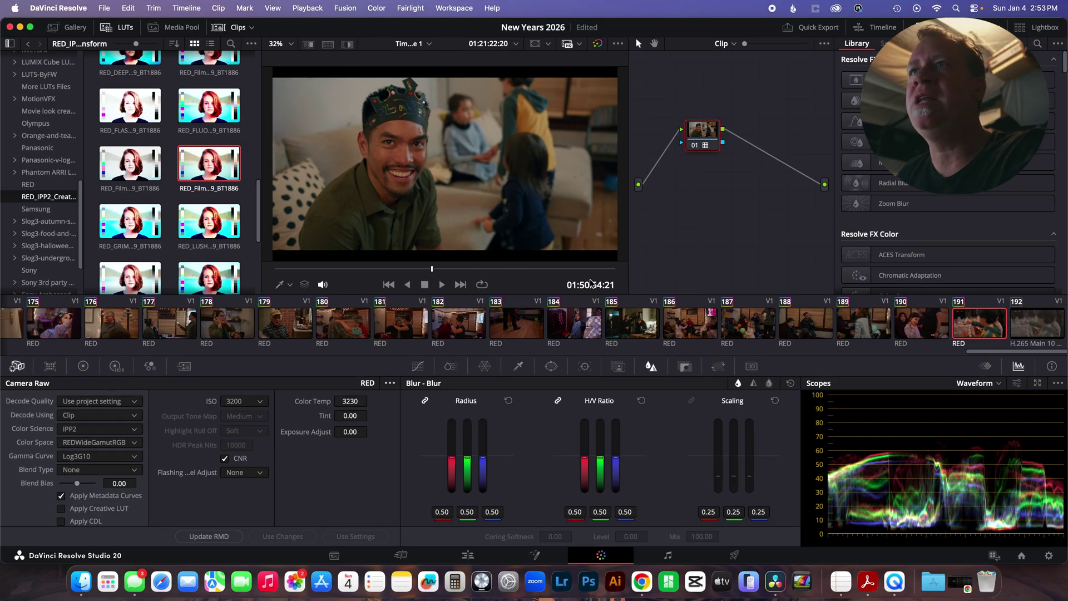
- Apply the RED_FilmBiasOffset_to_Rec709_BT1886 LUT to the Flat test.mp4 clip and preview it at 01:51:39:17
{"action": "left_click", "coordinate": [1025, 333]}
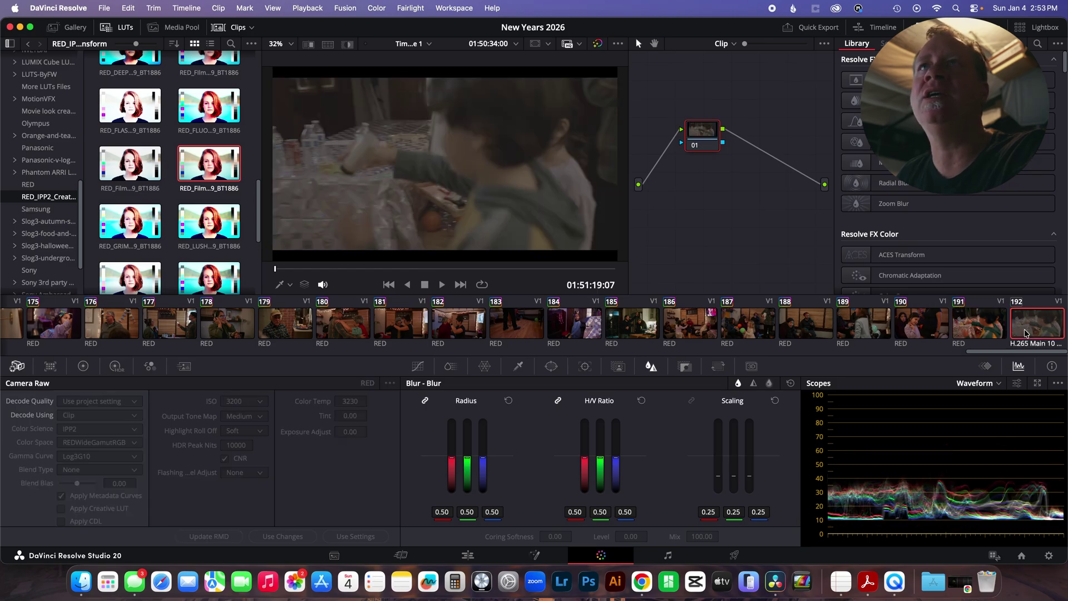
{"action": "double_click", "coordinate": [209, 163]}
{"action": "left_click", "coordinate": [424, 269]}
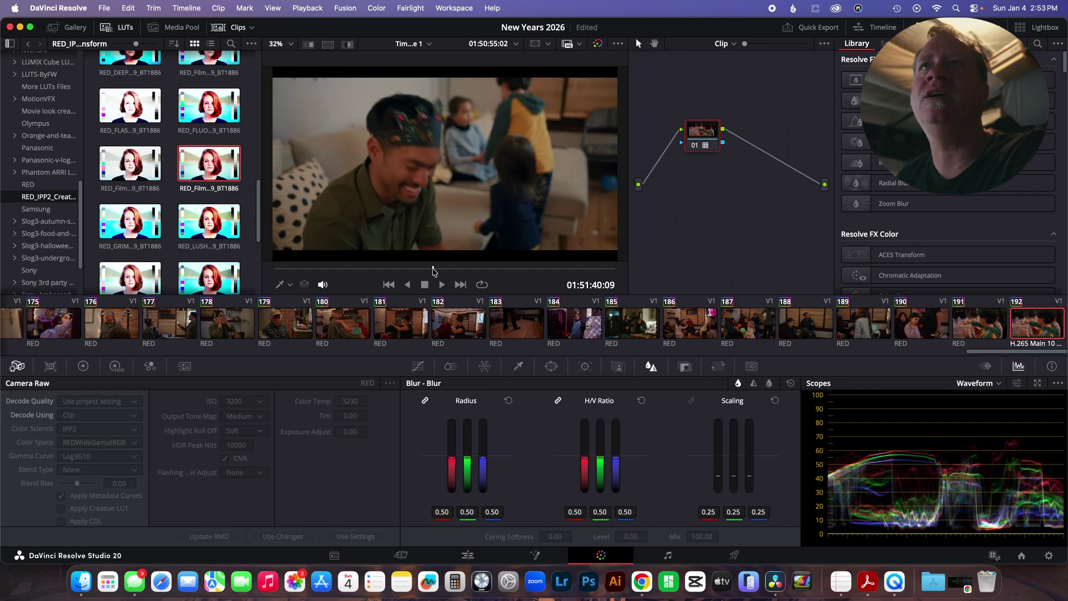
{"action": "left_click_drag", "start_coordinate": [424, 269], "coordinate": [429, 268]}
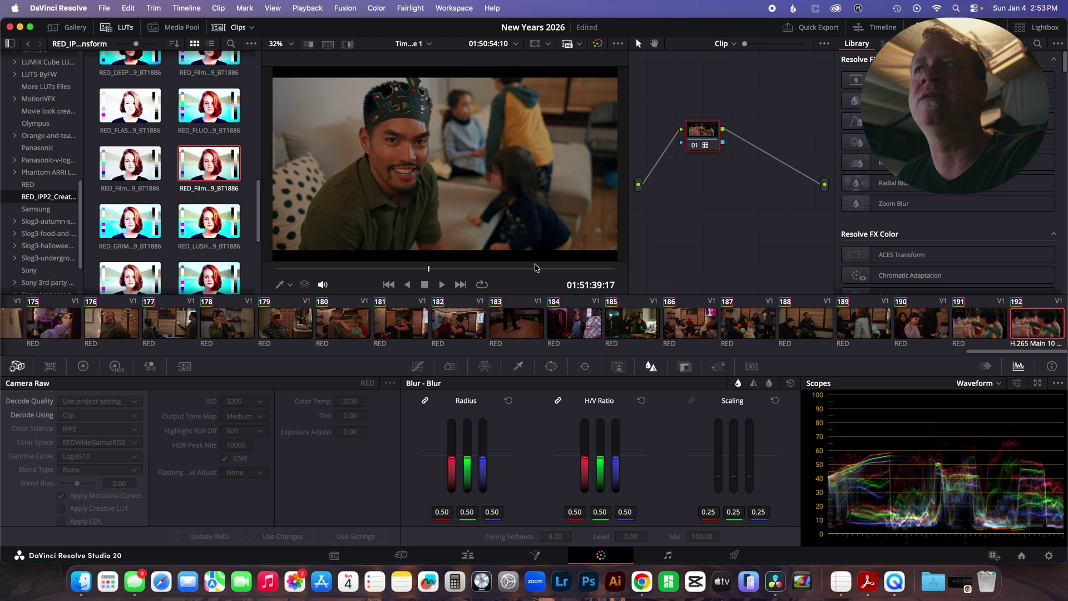
- Compare the LUT-graded DSC_1885.R3D and Flat test.mp4 clips in the timeline at matching frames around 01:50:37 and 01:51:22
{"action": "left_click", "coordinate": [468, 555]}
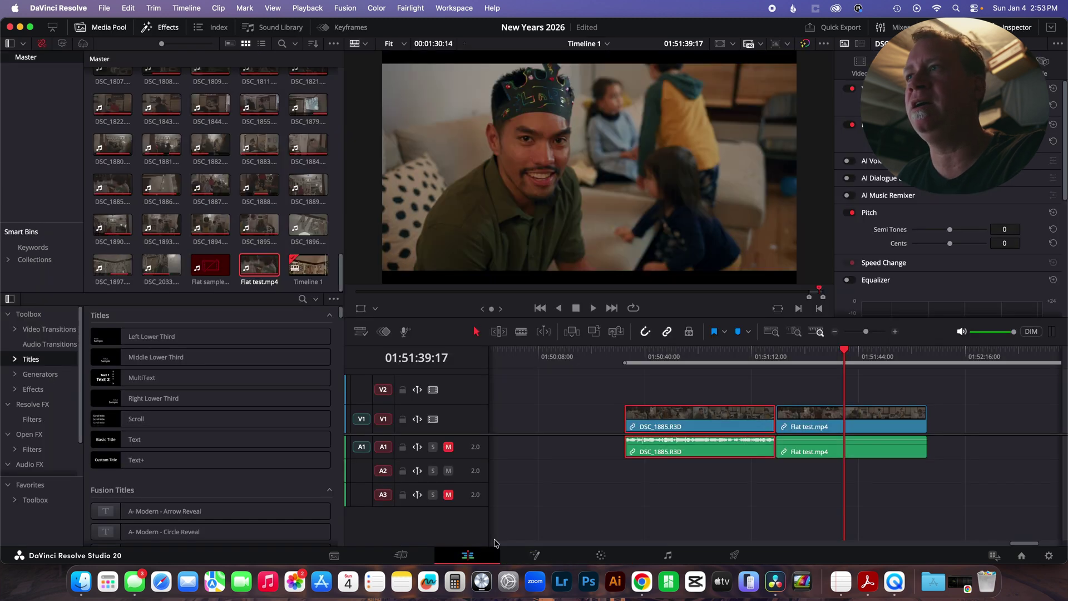
{"action": "left_click", "coordinate": [788, 355]}
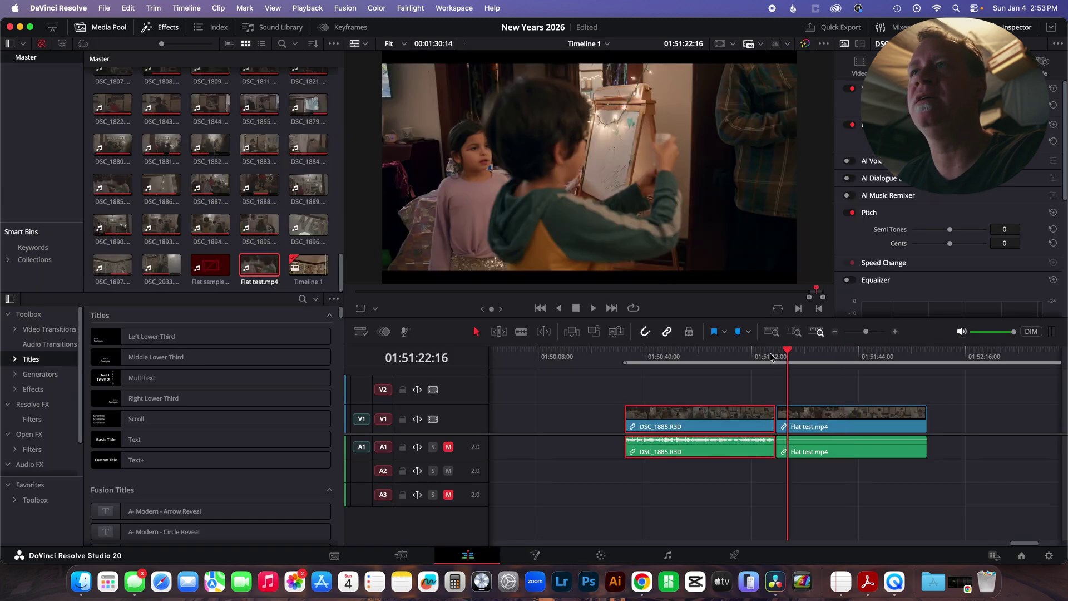
{"action": "left_click", "coordinate": [636, 352]}
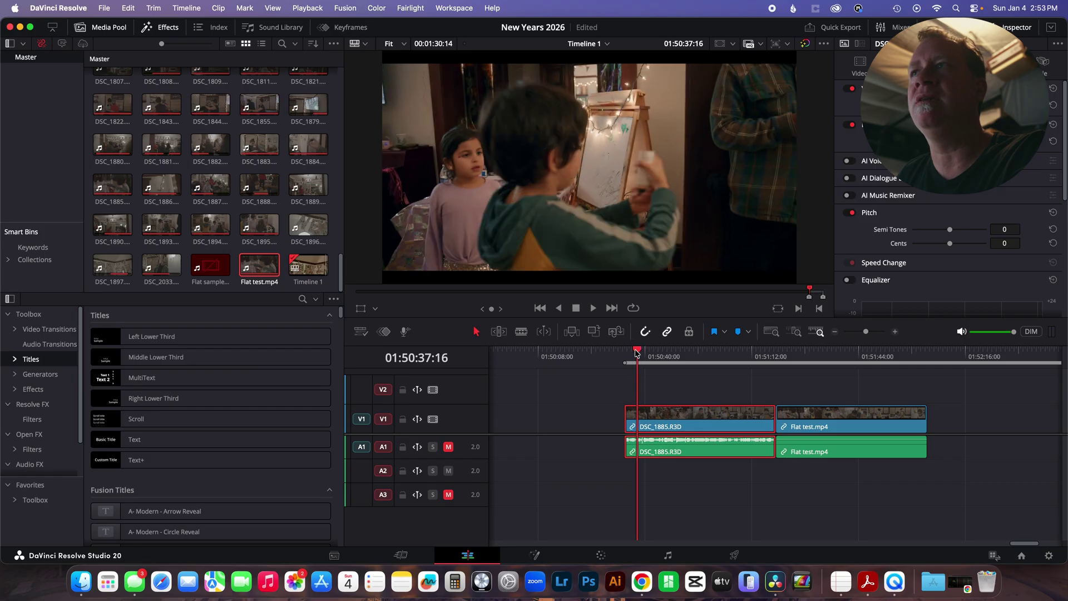
{"action": "left_click", "coordinate": [787, 352]}
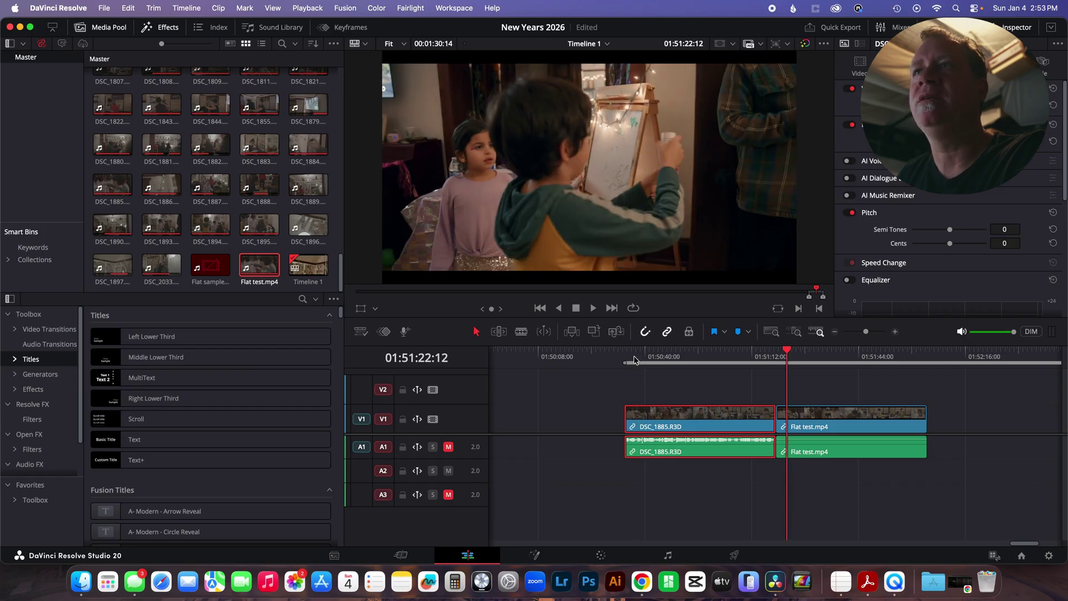
{"action": "left_click", "coordinate": [634, 360]}
{"action": "left_click", "coordinate": [788, 360]}
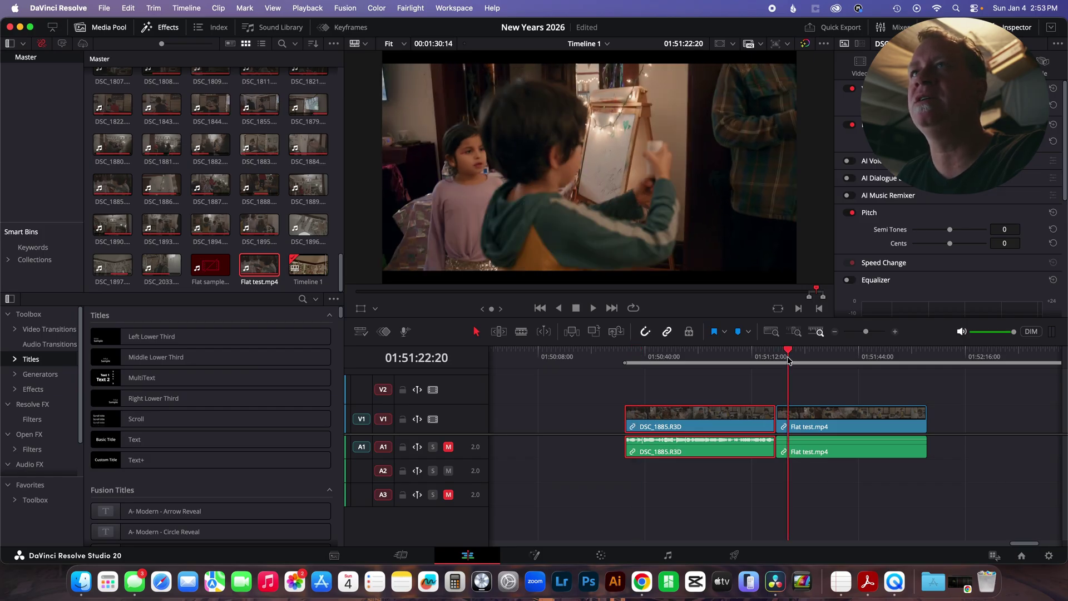
{"action": "left_click", "coordinate": [638, 357]}
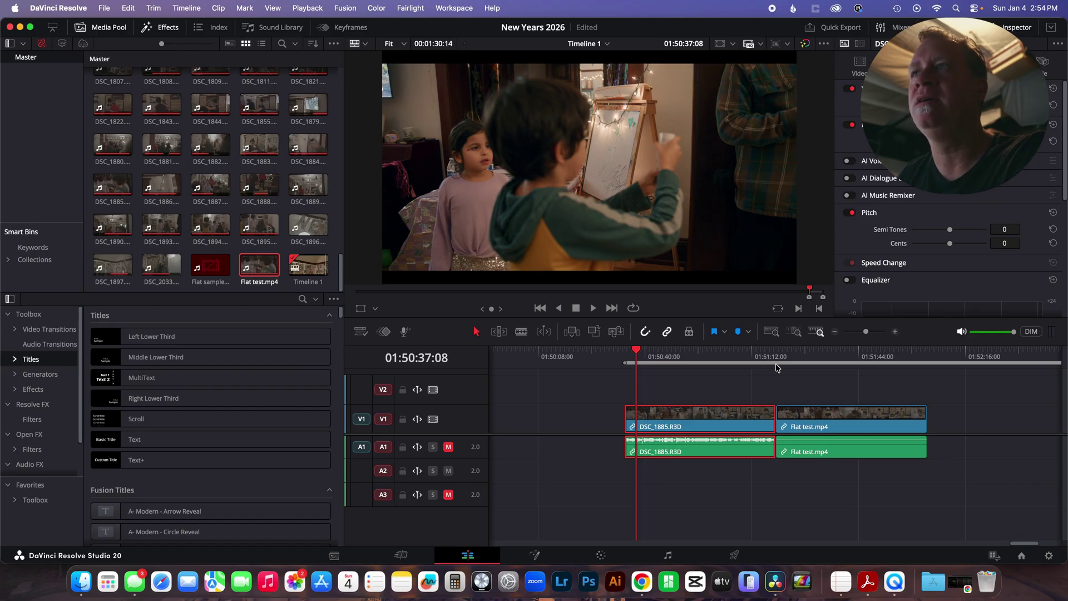
- Set Highlights to -100 and Shadows to 24 in the primaries of the Flat test.mp4 clip on the Color page
{"action": "left_click", "coordinate": [790, 352]}
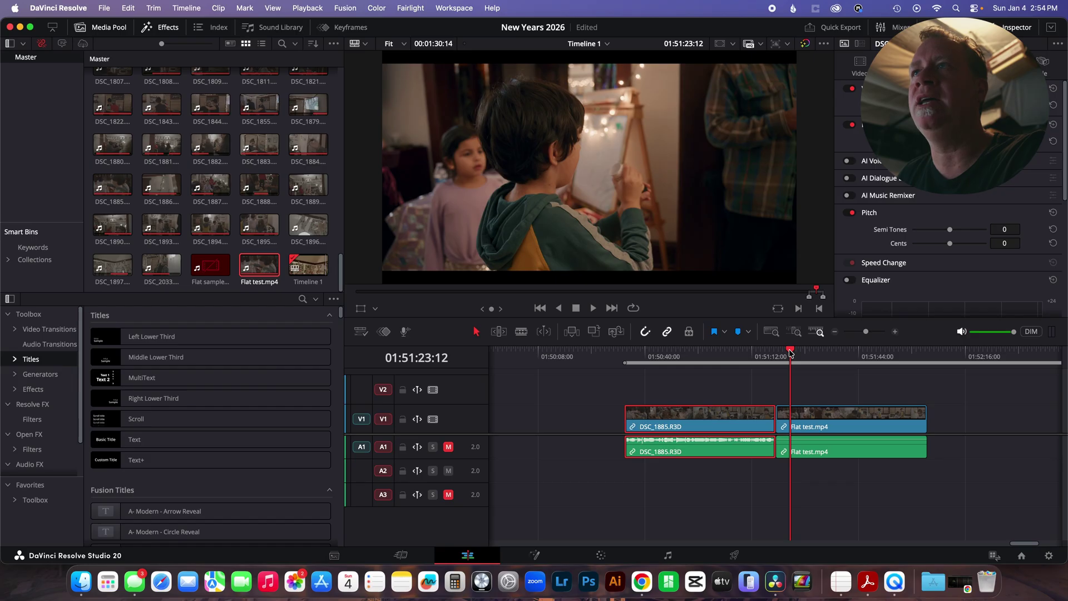
{"action": "left_click", "coordinate": [797, 418]}
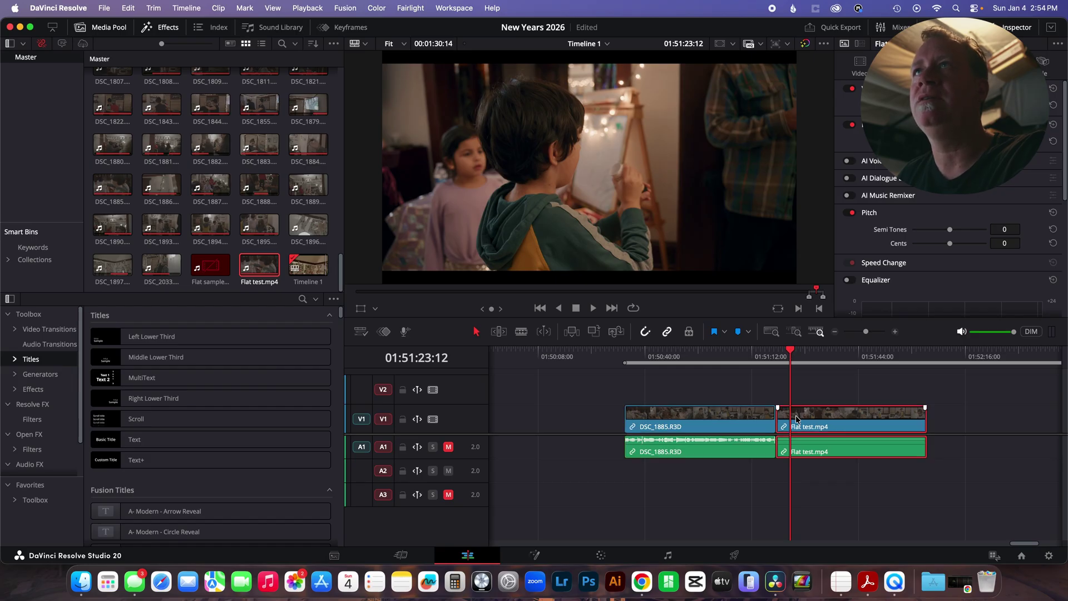
{"action": "left_click", "coordinate": [601, 556]}
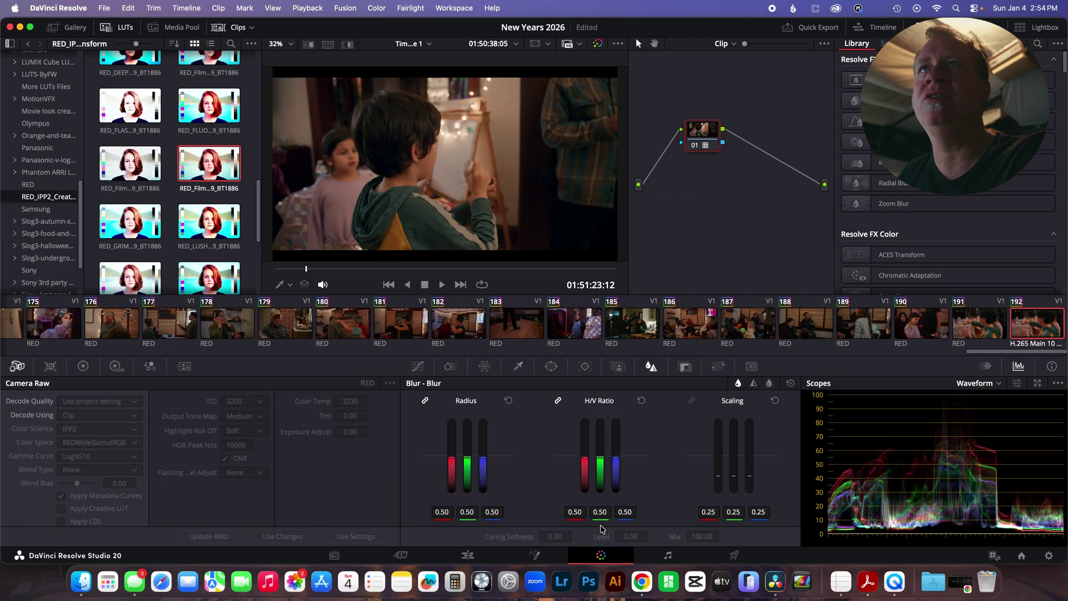
{"action": "left_click", "coordinate": [82, 366]}
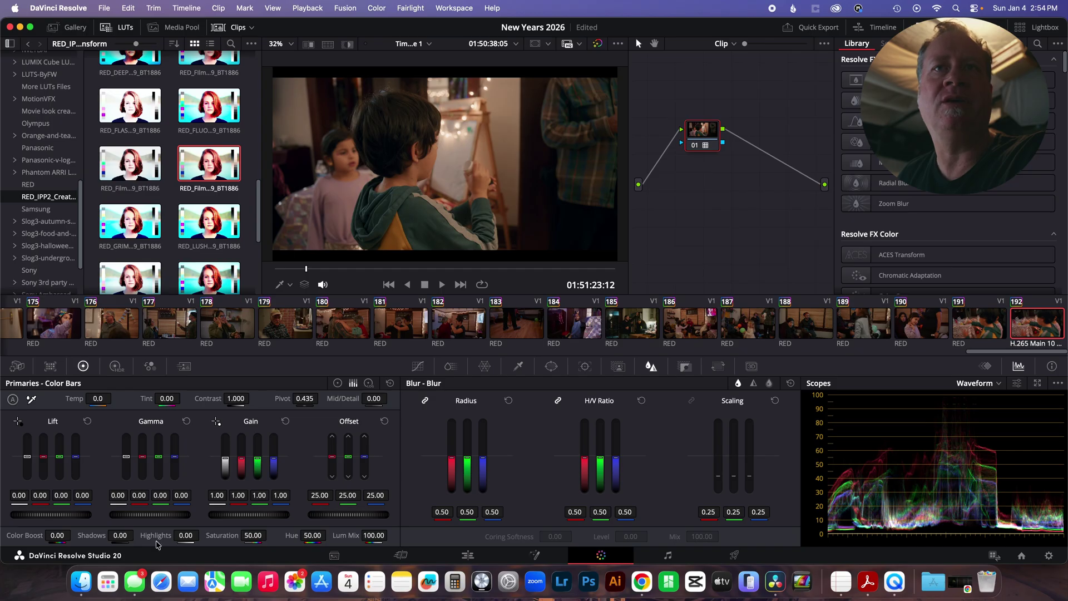
{"action": "mouse_move", "coordinate": [188, 536]}
{"action": "left_mouse_down"}
{"action": "mouse_move", "coordinate": [202, 535]}
{"action": "mouse_move", "coordinate": [183, 536]}
{"action": "left_mouse_up"}
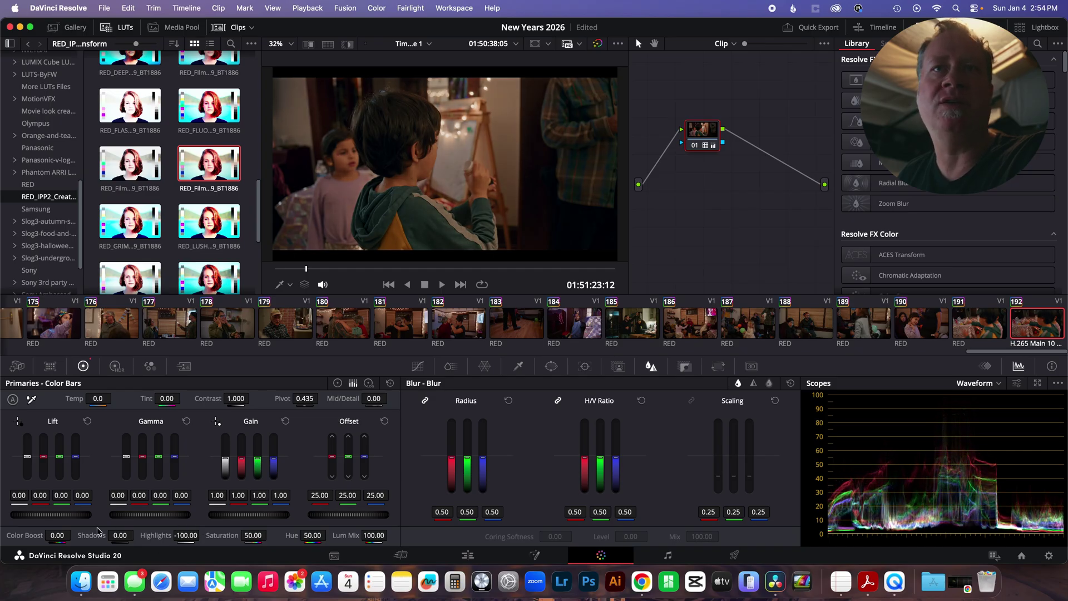
{"action": "mouse_move", "coordinate": [118, 537]}
{"action": "left_mouse_down"}
{"action": "mouse_move", "coordinate": [137, 536]}
{"action": "mouse_move", "coordinate": [120, 536]}
{"action": "left_mouse_up"}
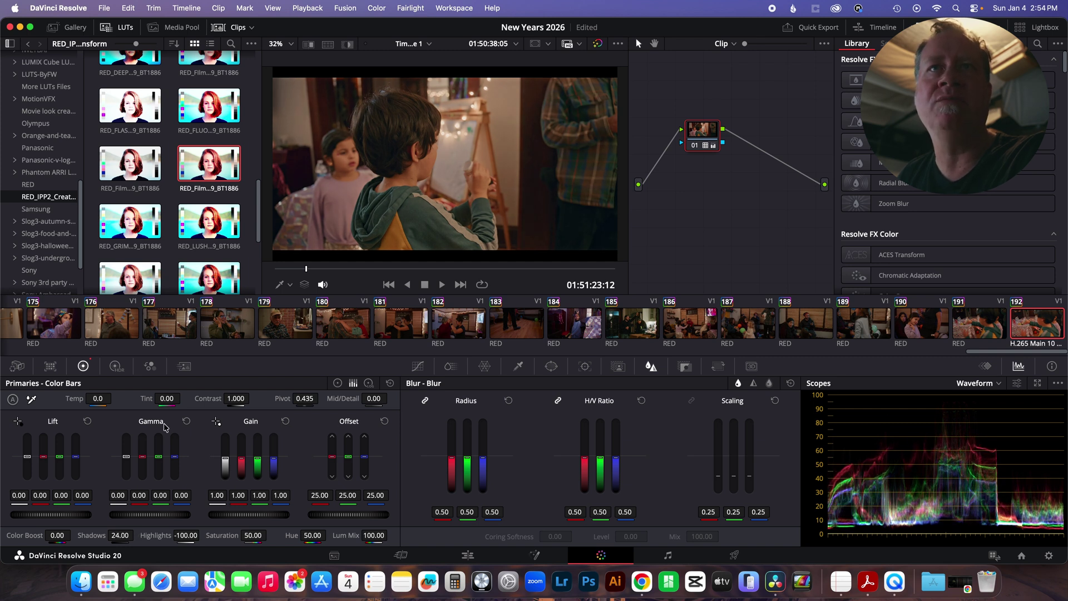
- Check which Camera Raw settings are available for the Flat test.mp4 clip and for the DSC_1885.R3D clip
{"action": "left_click", "coordinate": [18, 366]}
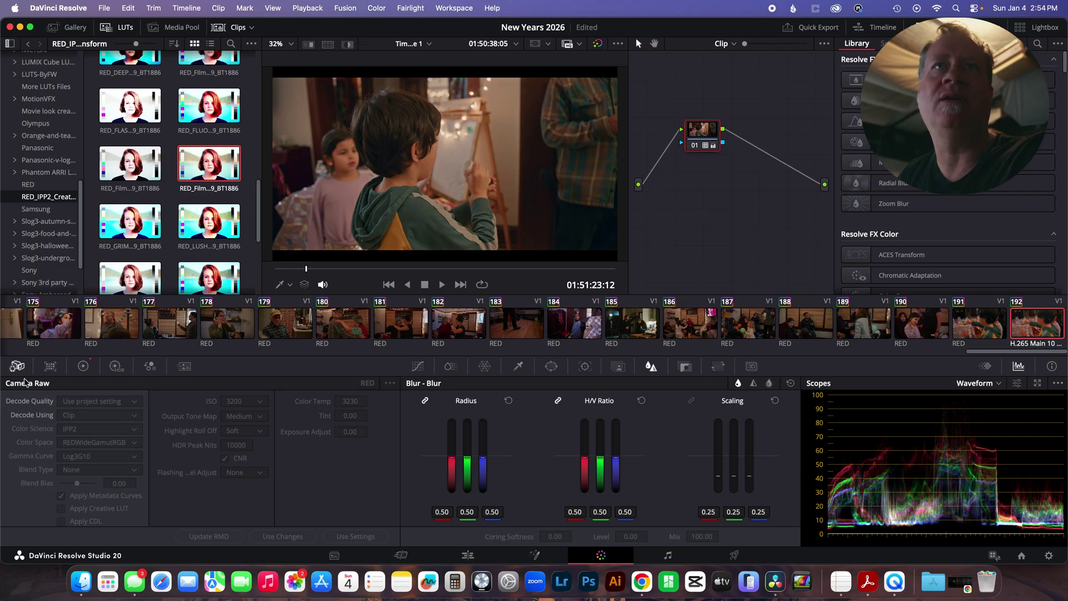
{"action": "key", "text": "Up"}
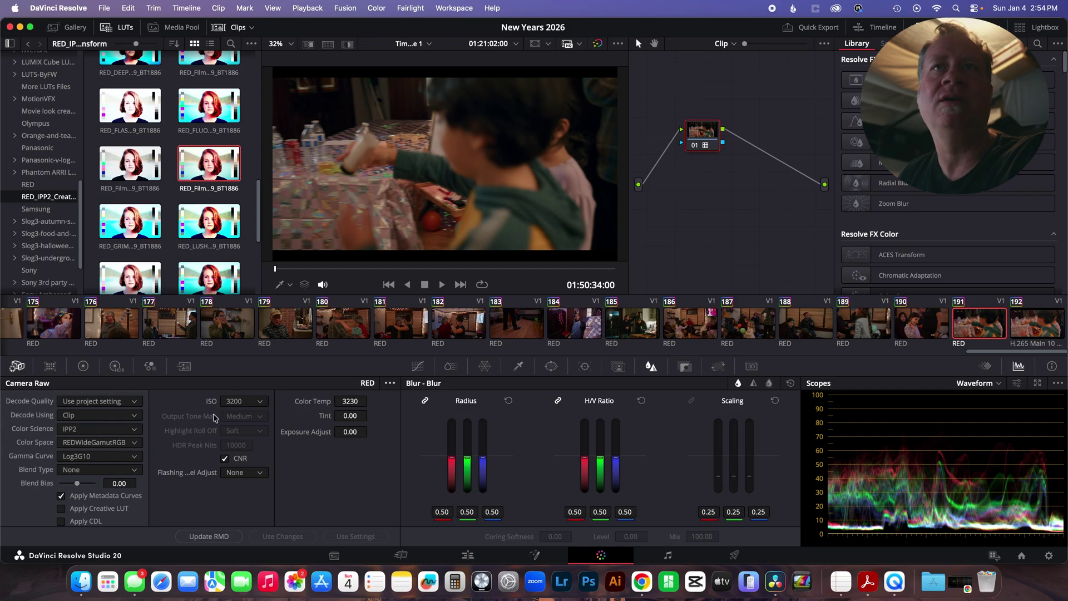
{"action": "left_click", "coordinate": [1039, 330]}
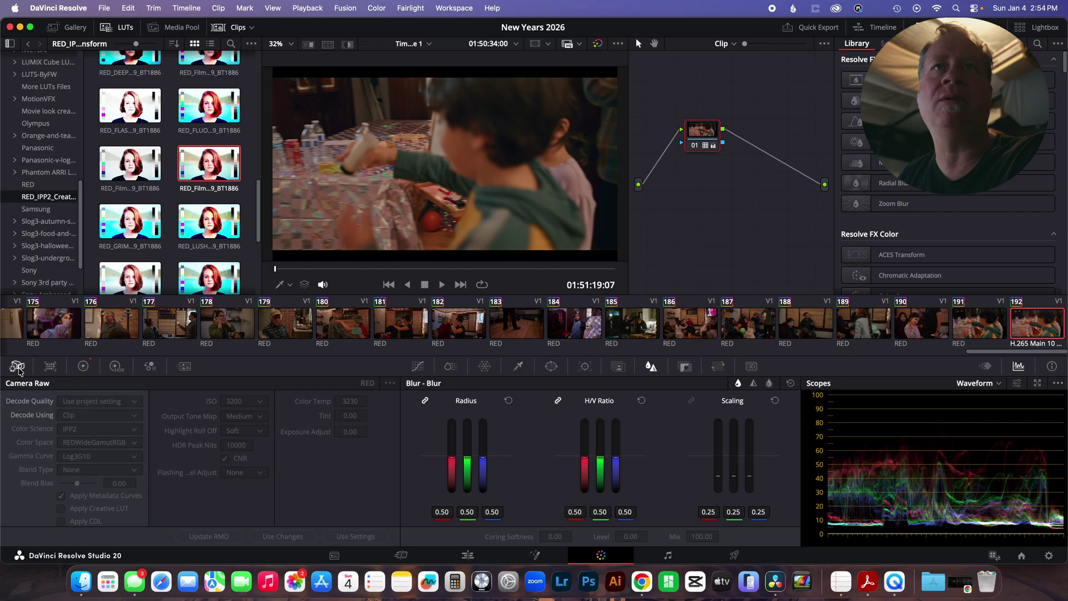
- Review the Flat test.mp4 clip at 01:51:28:20 and reset all its primaries adjustments on the Color page
{"action": "left_click", "coordinate": [468, 555]}
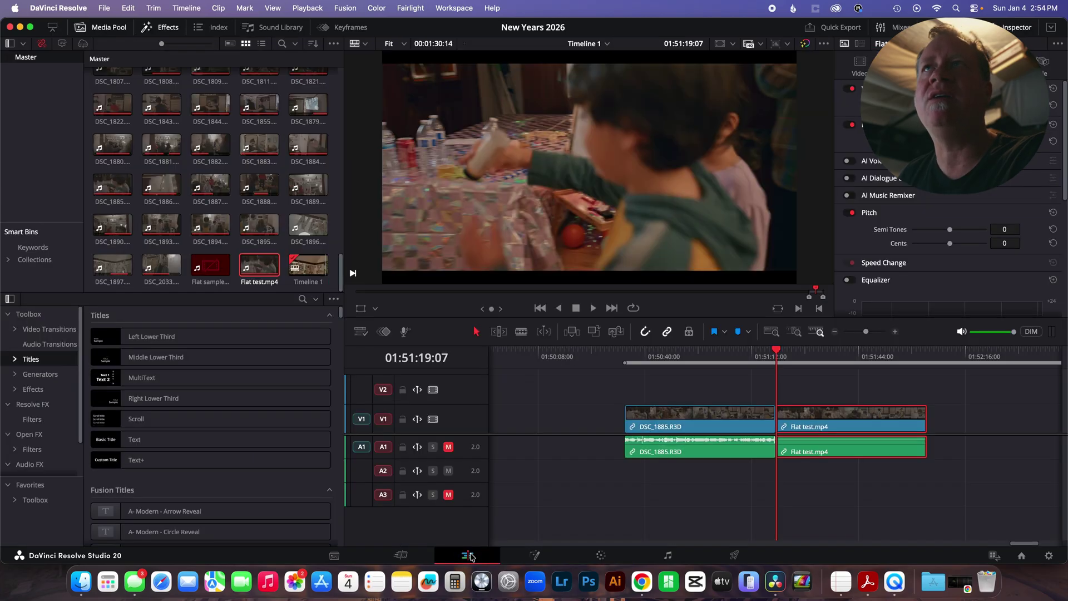
{"action": "left_click_drag", "start_coordinate": [779, 352], "coordinate": [808, 359]}
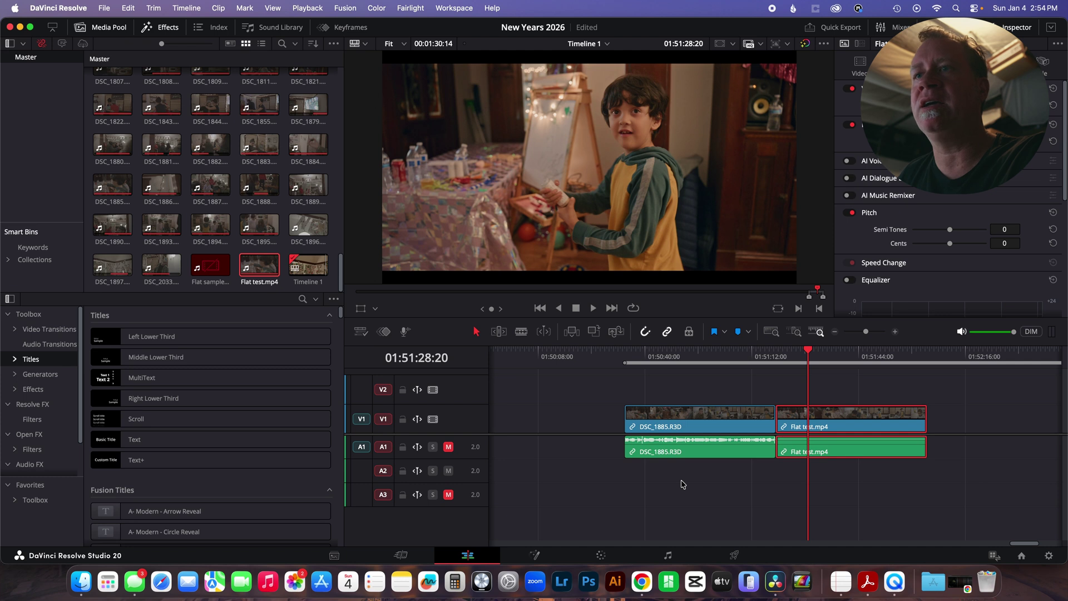
{"action": "left_click", "coordinate": [601, 555]}
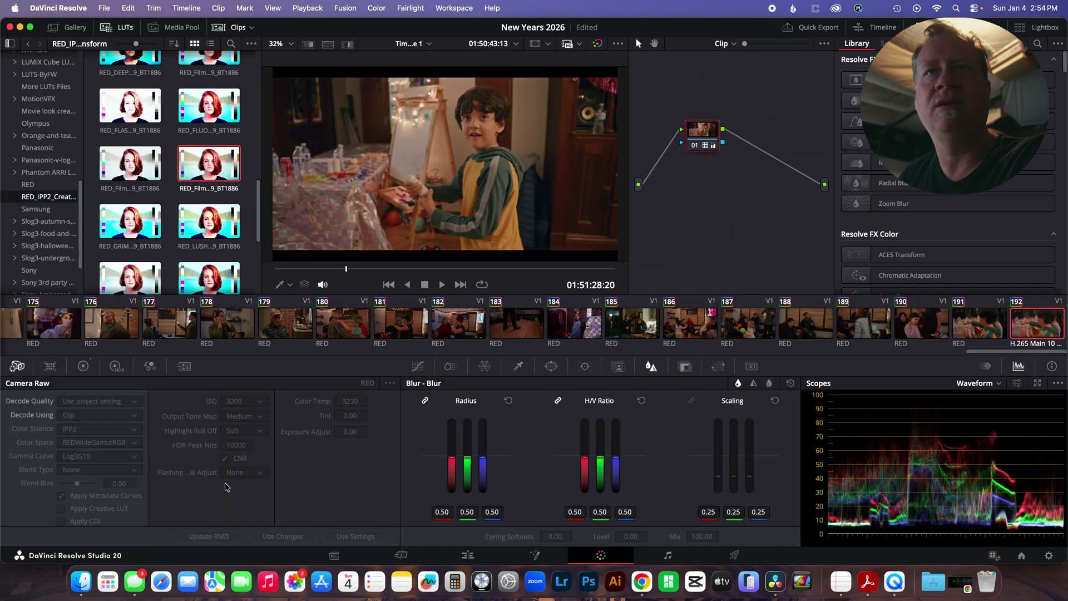
{"action": "left_click", "coordinate": [79, 367]}
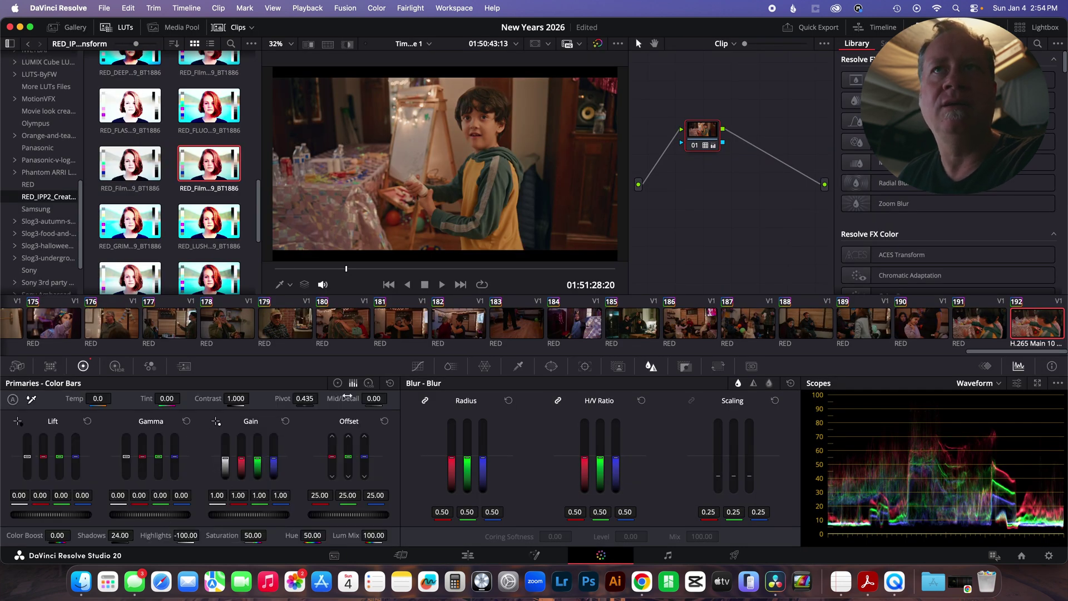
{"action": "left_click", "coordinate": [389, 383]}
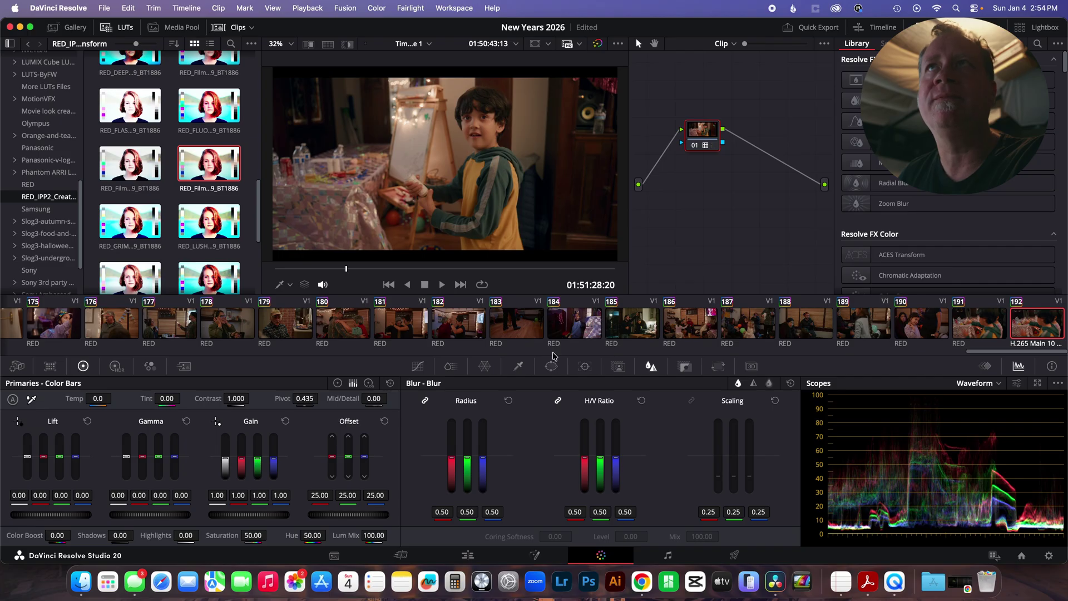
- View the graded DSC_1885.R3D clip on the Color page at the frame matching the one reviewed in Flat test.mp4
{"action": "left_click", "coordinate": [971, 323]}
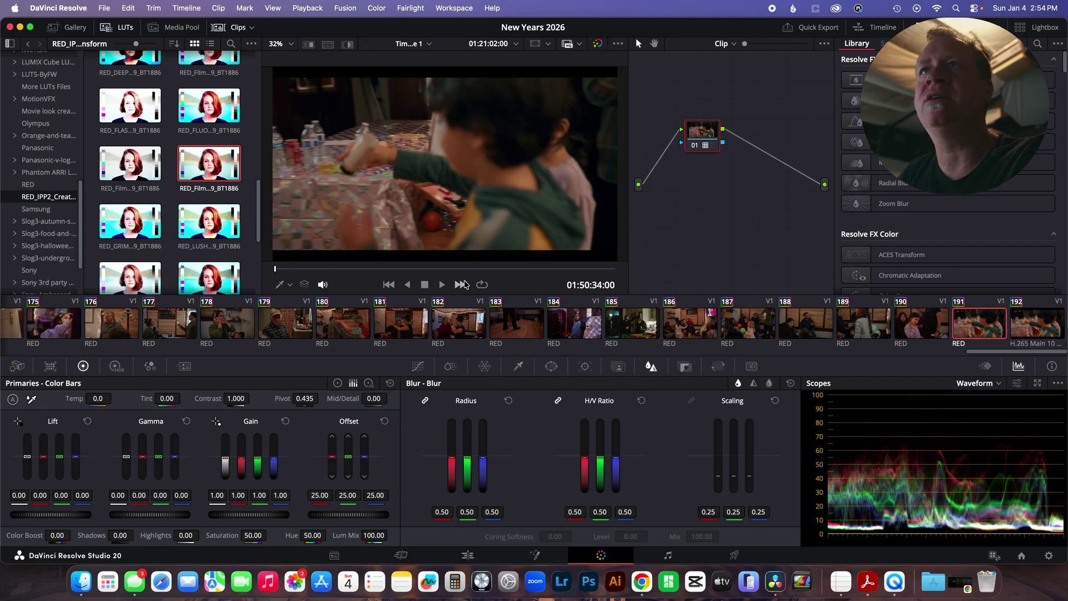
{"action": "left_click", "coordinate": [485, 269]}
{"action": "left_click_drag", "start_coordinate": [485, 271], "coordinate": [344, 271]}
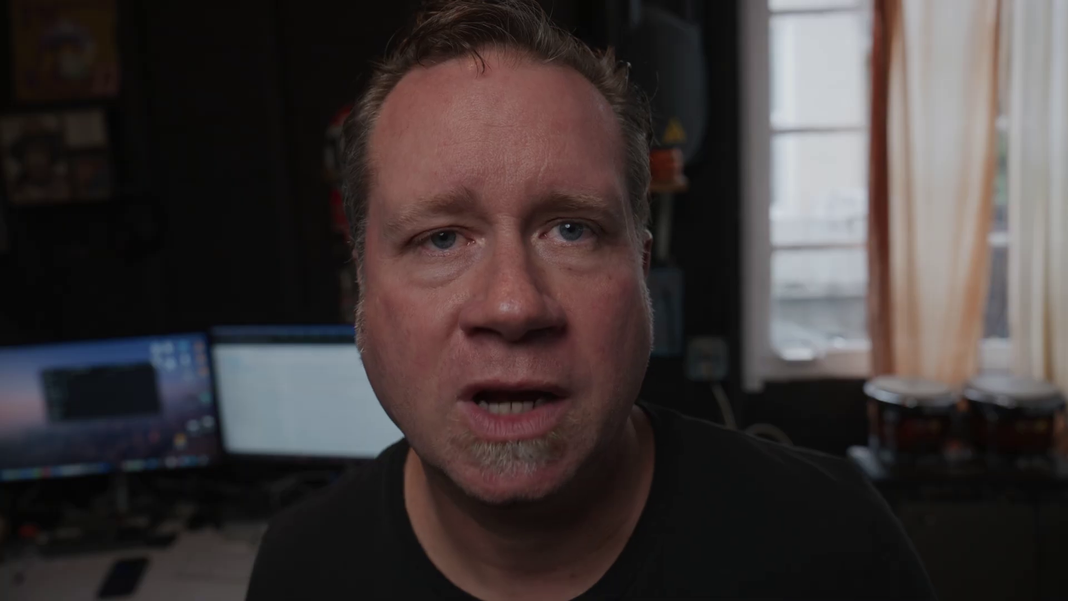